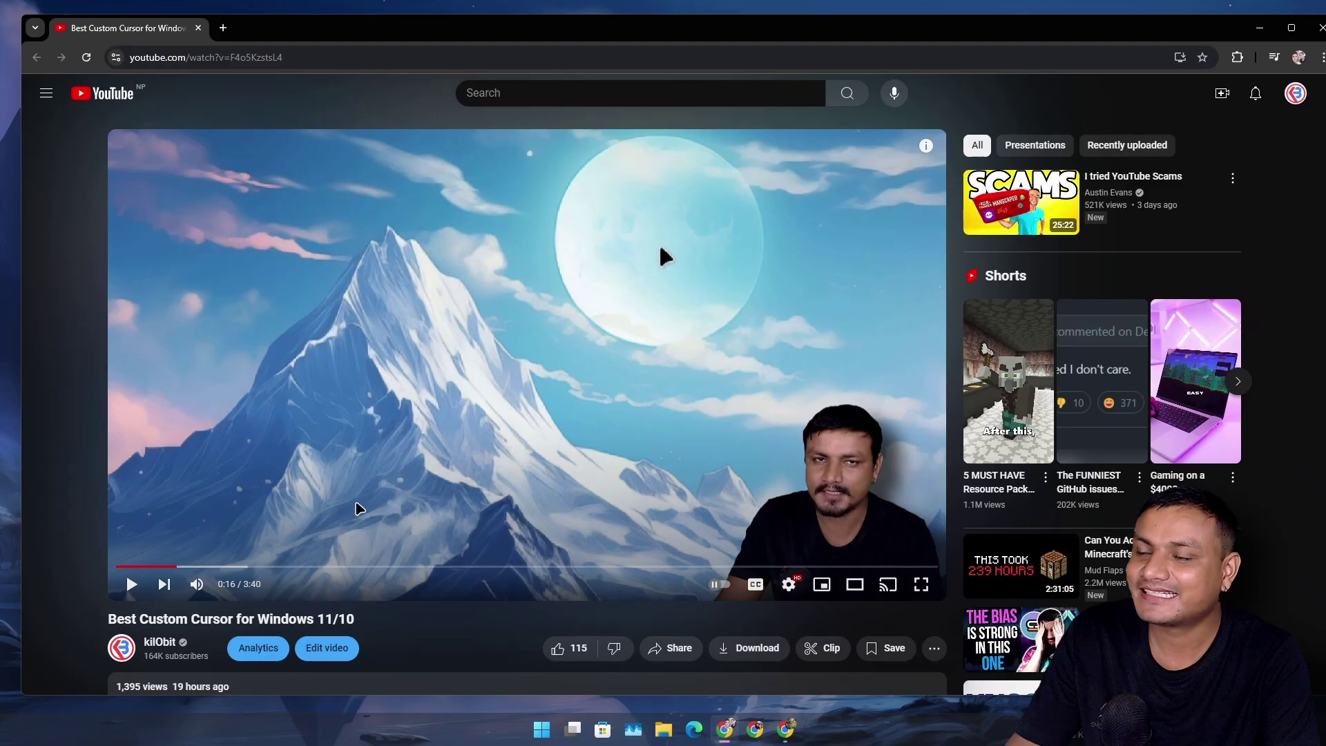
# Scroll through the YouTube comments recommending the Bibata cursor set.
pyautogui.scroll(-10, 357, 506)
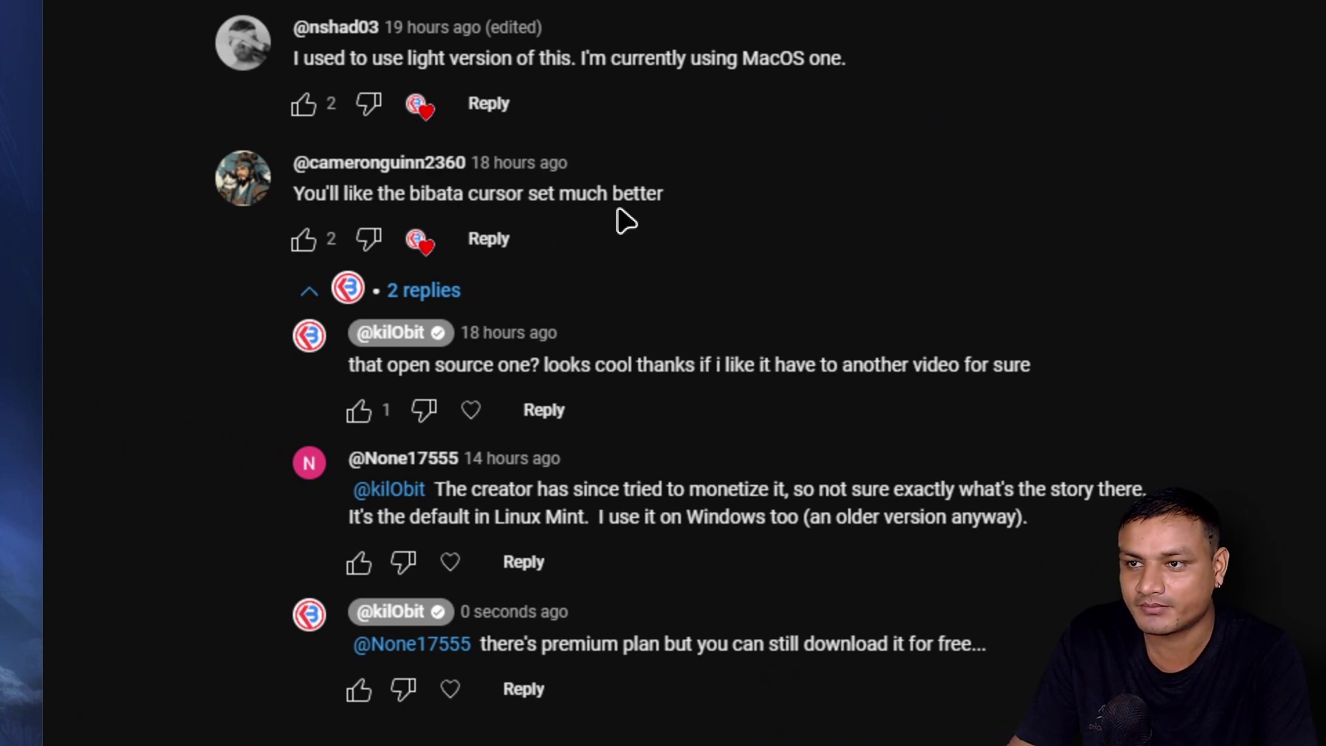
pyautogui.scroll(-2, 612, 408)
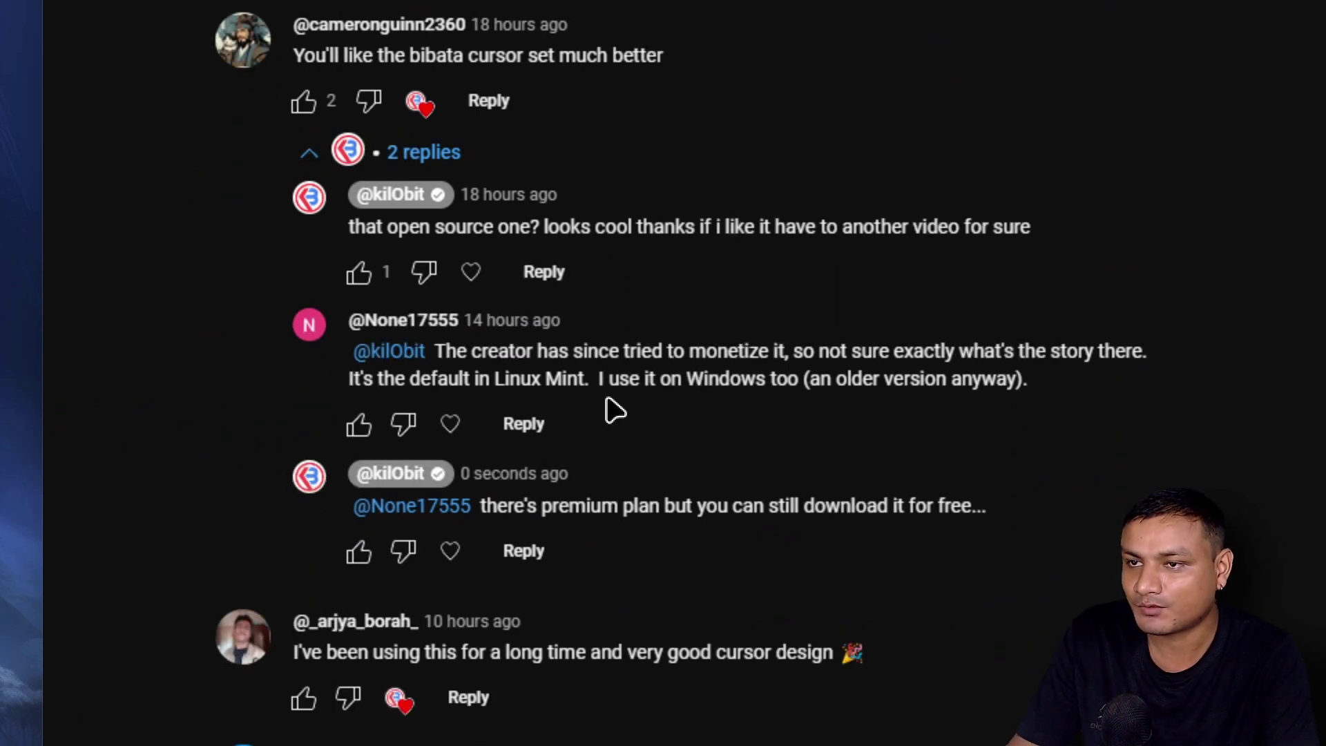
pyautogui.scroll(2, 613, 408)
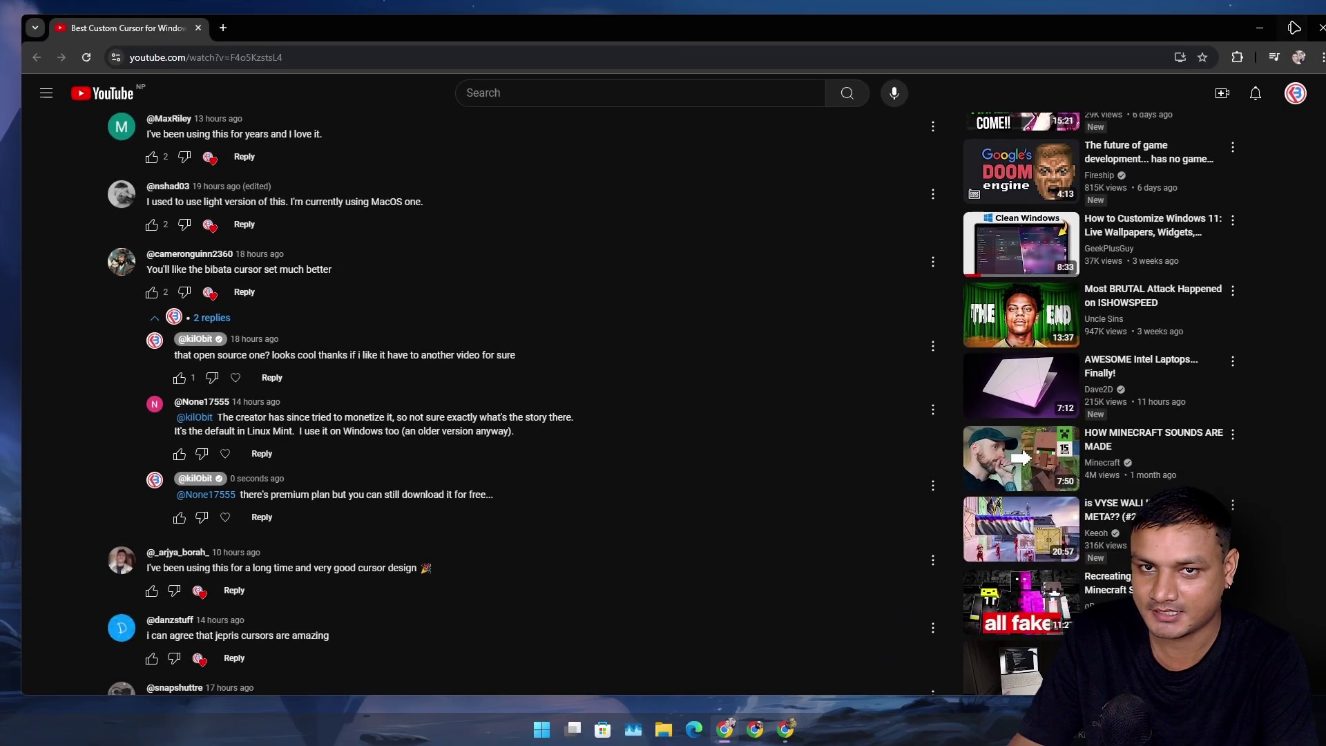
# Minimize Chrome, restore it, and scroll the Bibata_Cursor README to the Amber and Classic previews.
pyautogui.click(1321, 28)
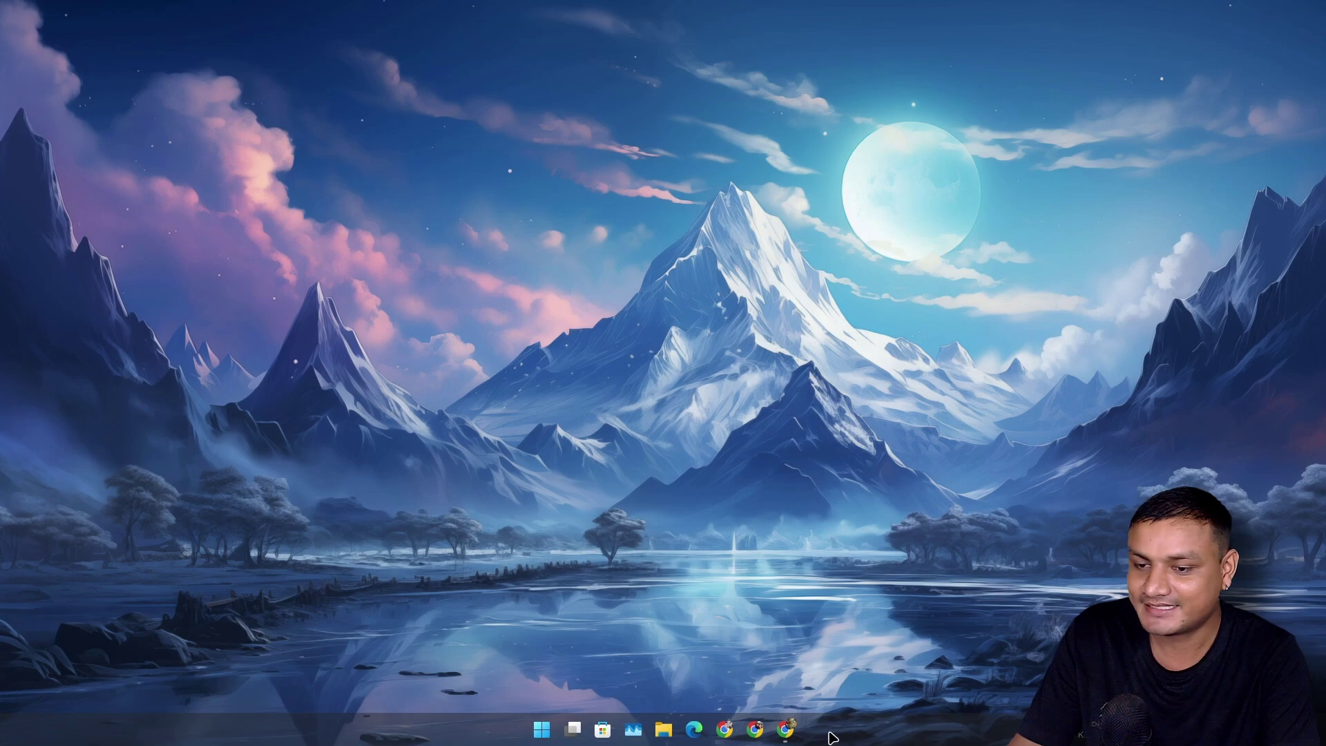
pyautogui.click(788, 730)
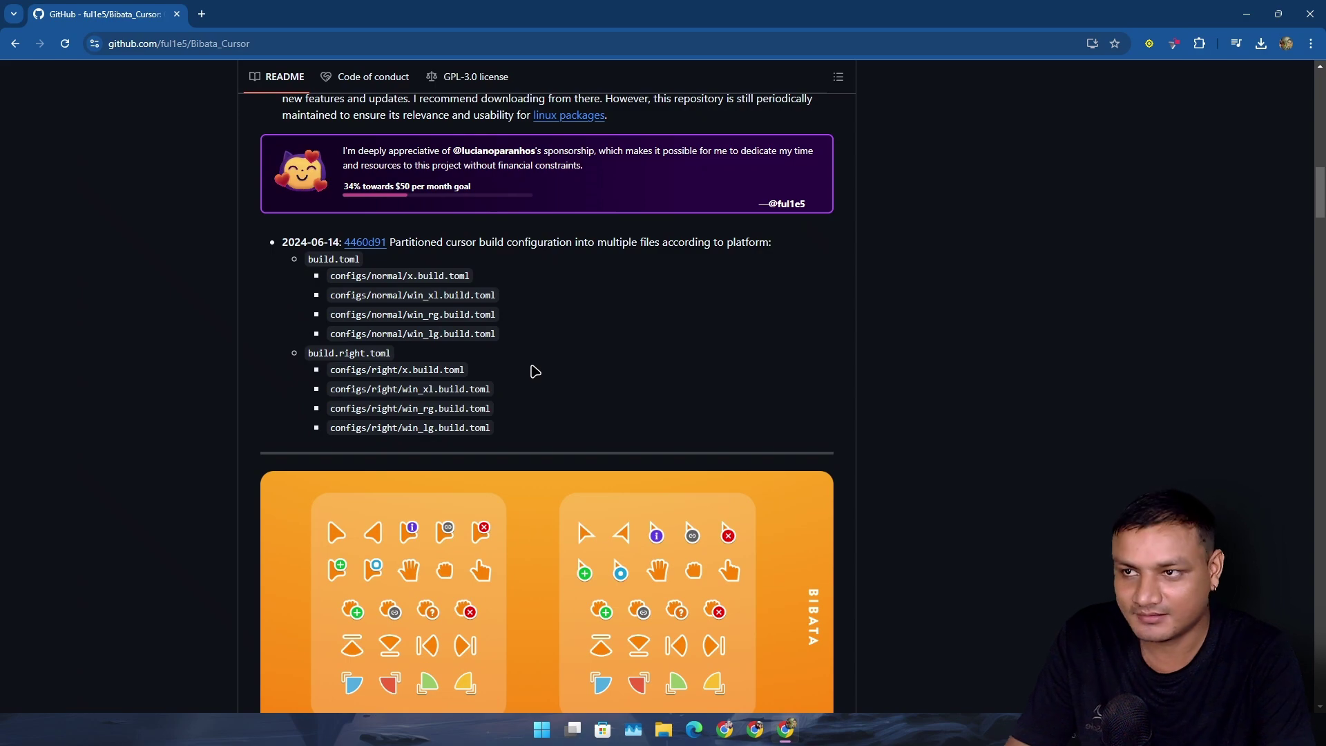
pyautogui.scroll(15, 536, 371)
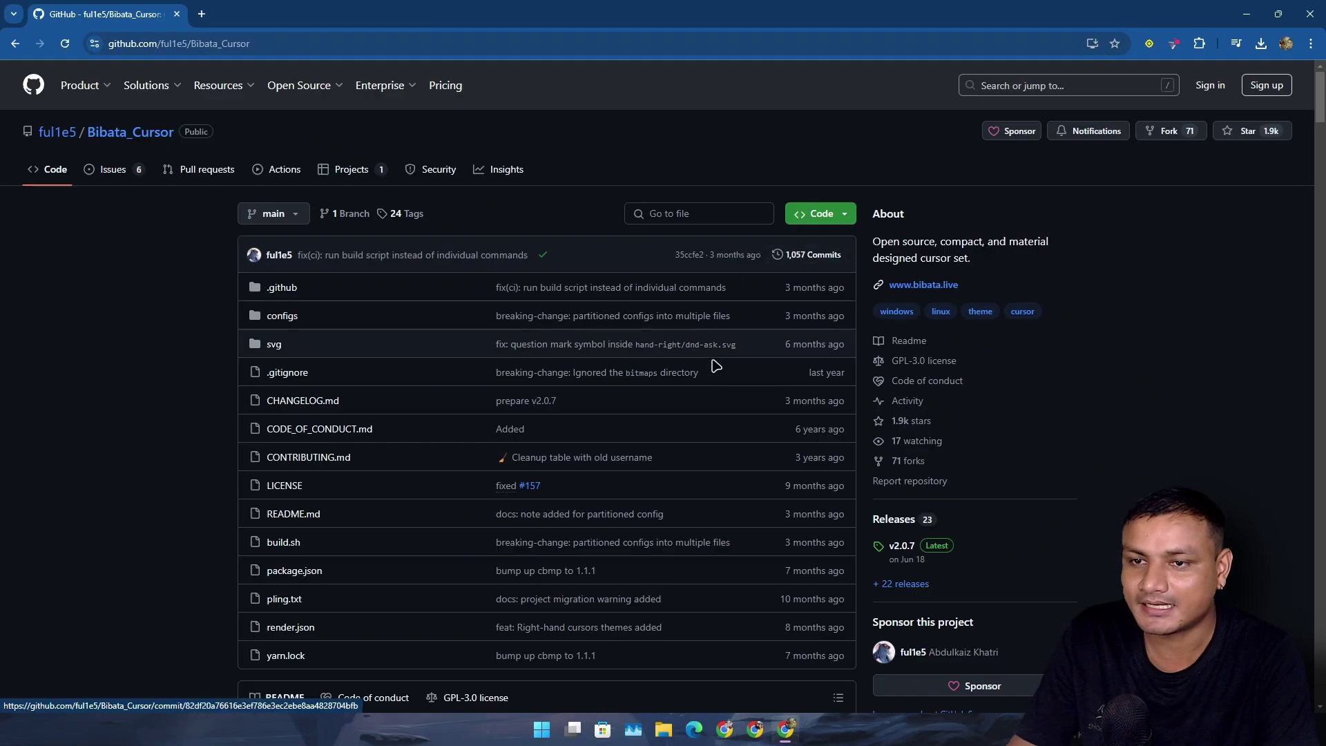
pyautogui.scroll(-9, 715, 366)
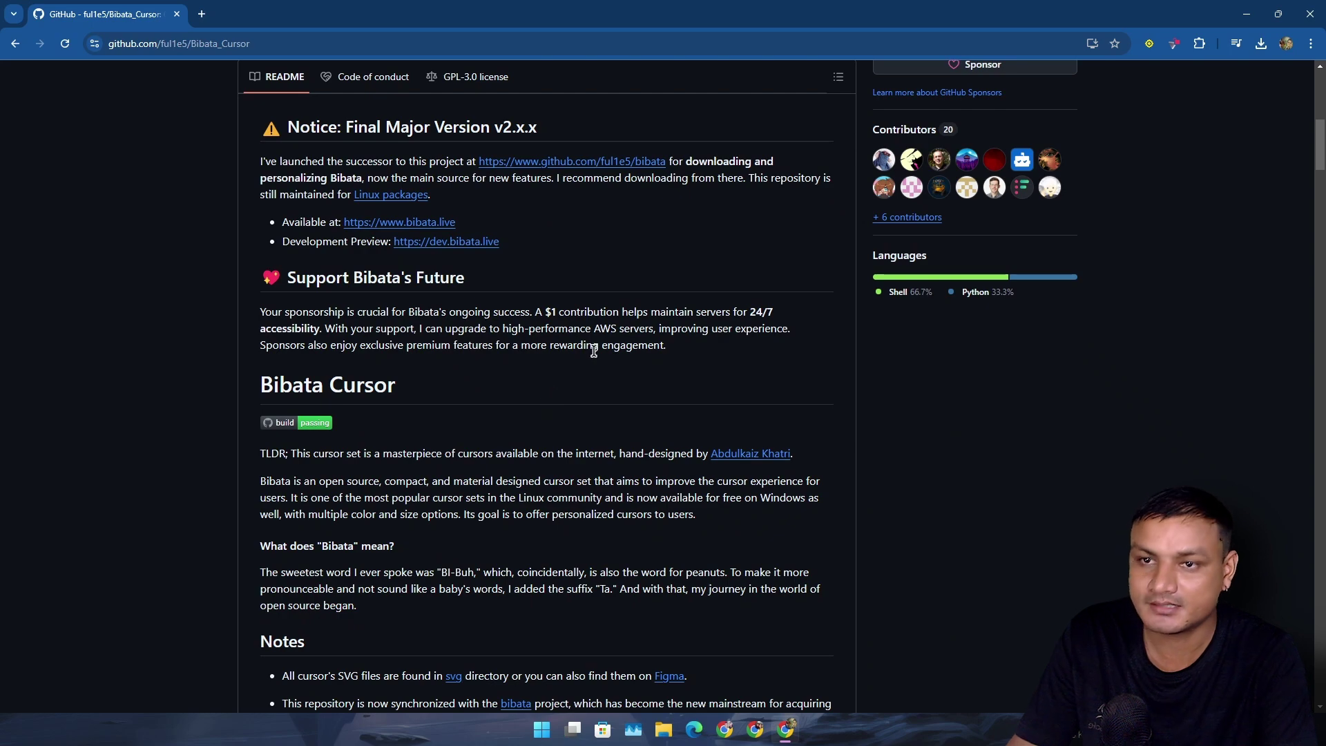
pyautogui.scroll(-14, 598, 348)
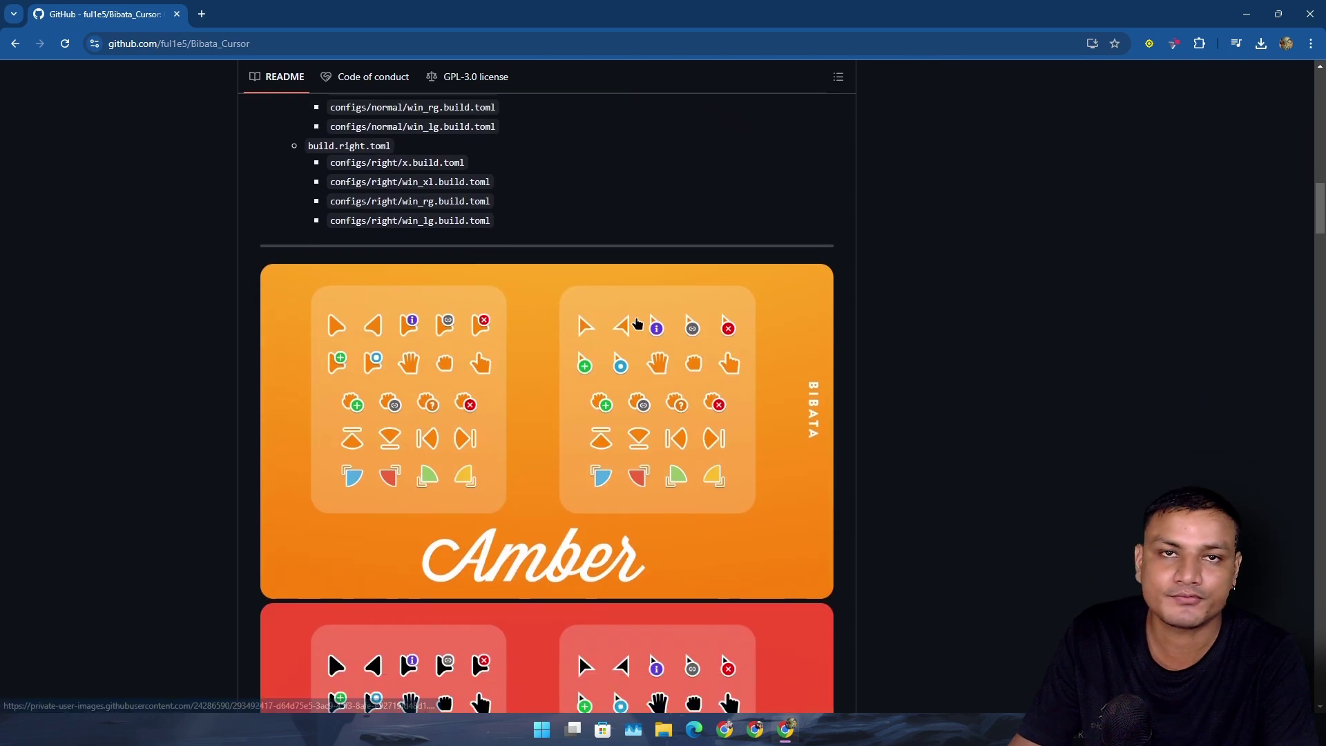
pyautogui.scroll(-2, 494, 343)
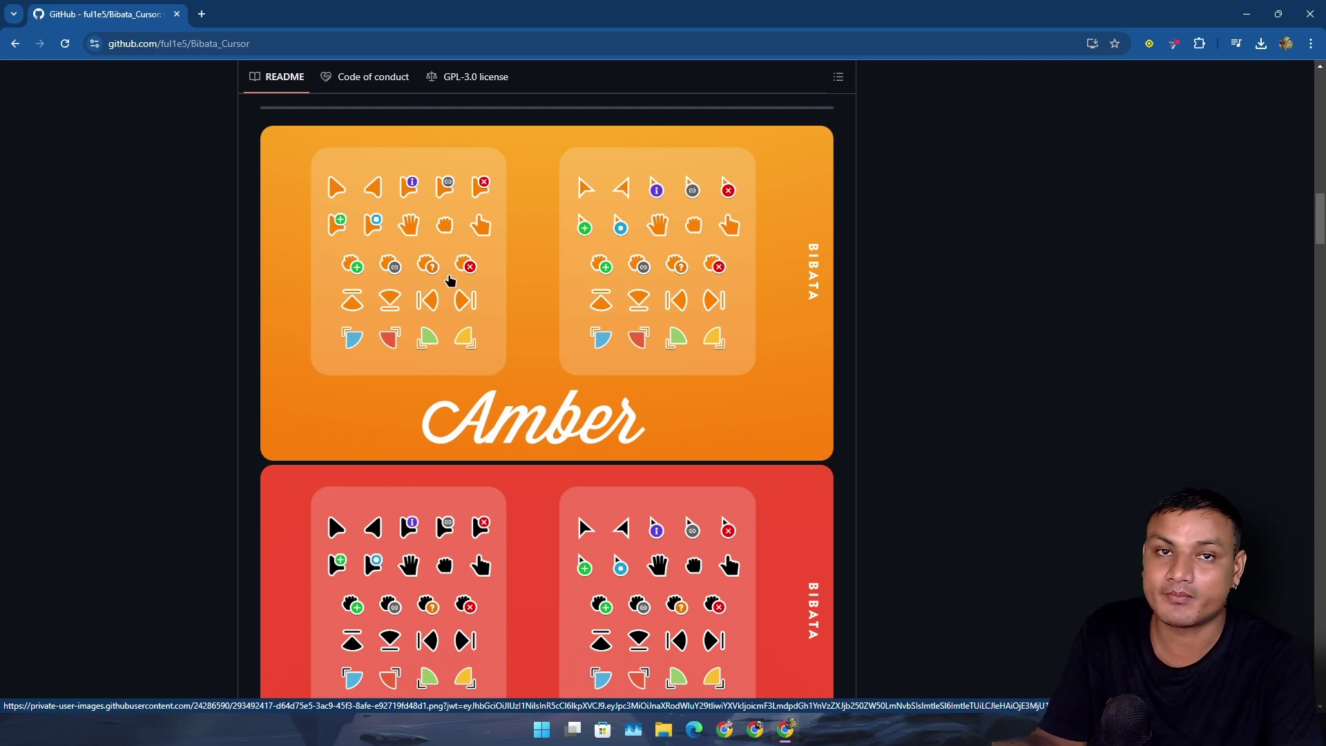
# Scroll on through the Ice cursor previews, then back to the README top.
pyautogui.scroll(1, 450, 280)
pyautogui.scroll(1, 383, 359)
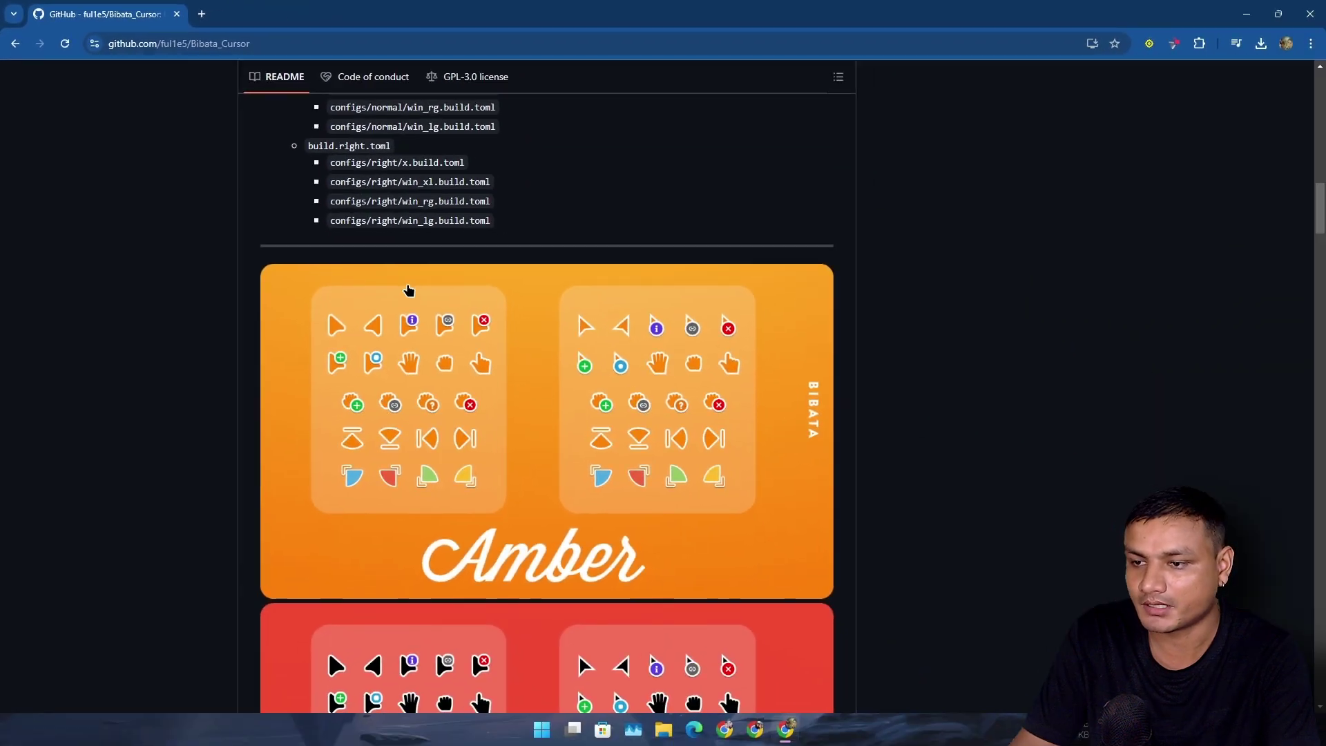
pyautogui.scroll(-3, 512, 299)
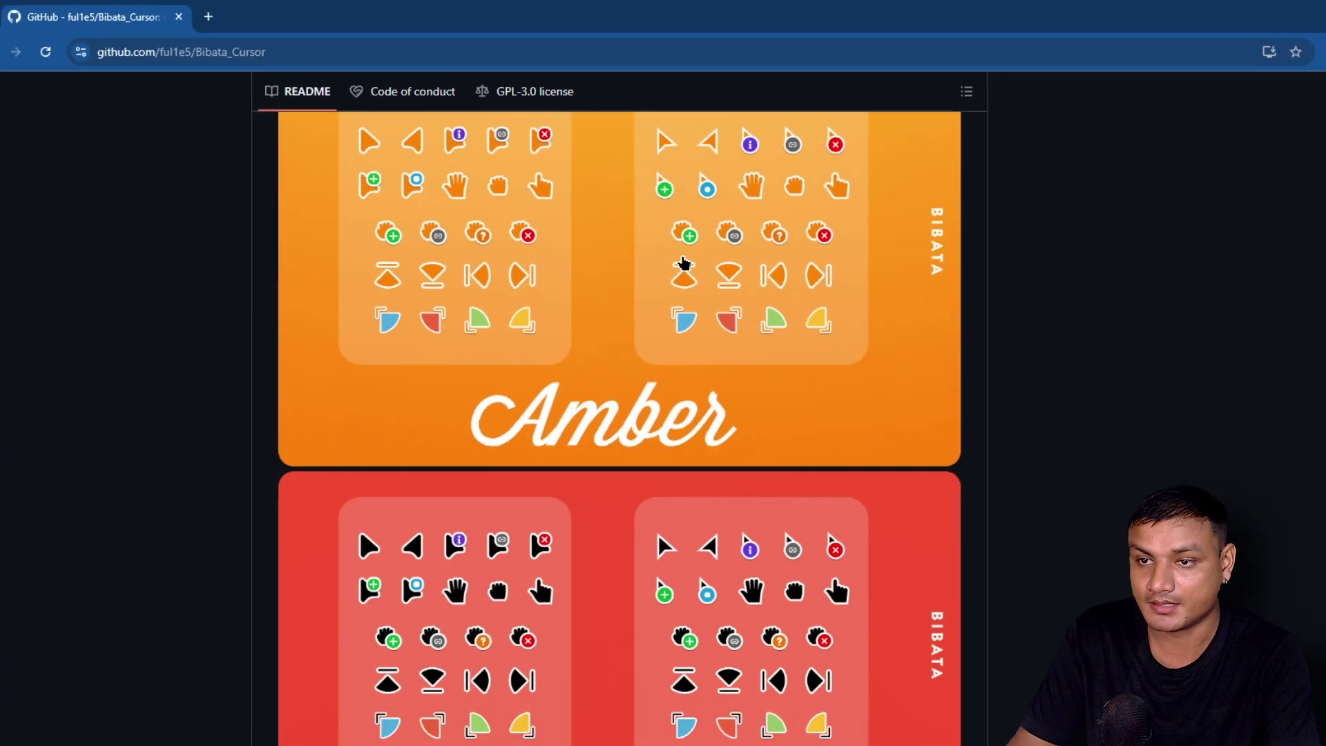
pyautogui.scroll(-2, 599, 692)
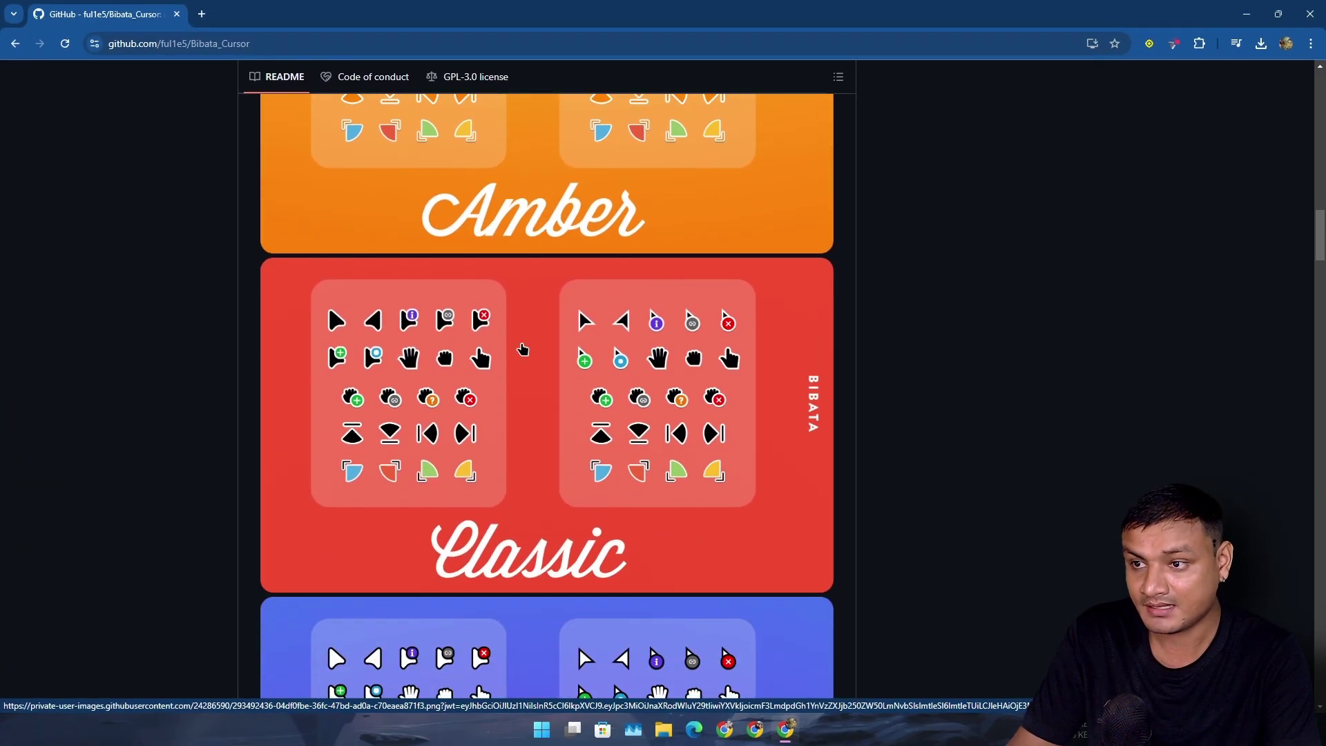
pyautogui.scroll(-1, 499, 466)
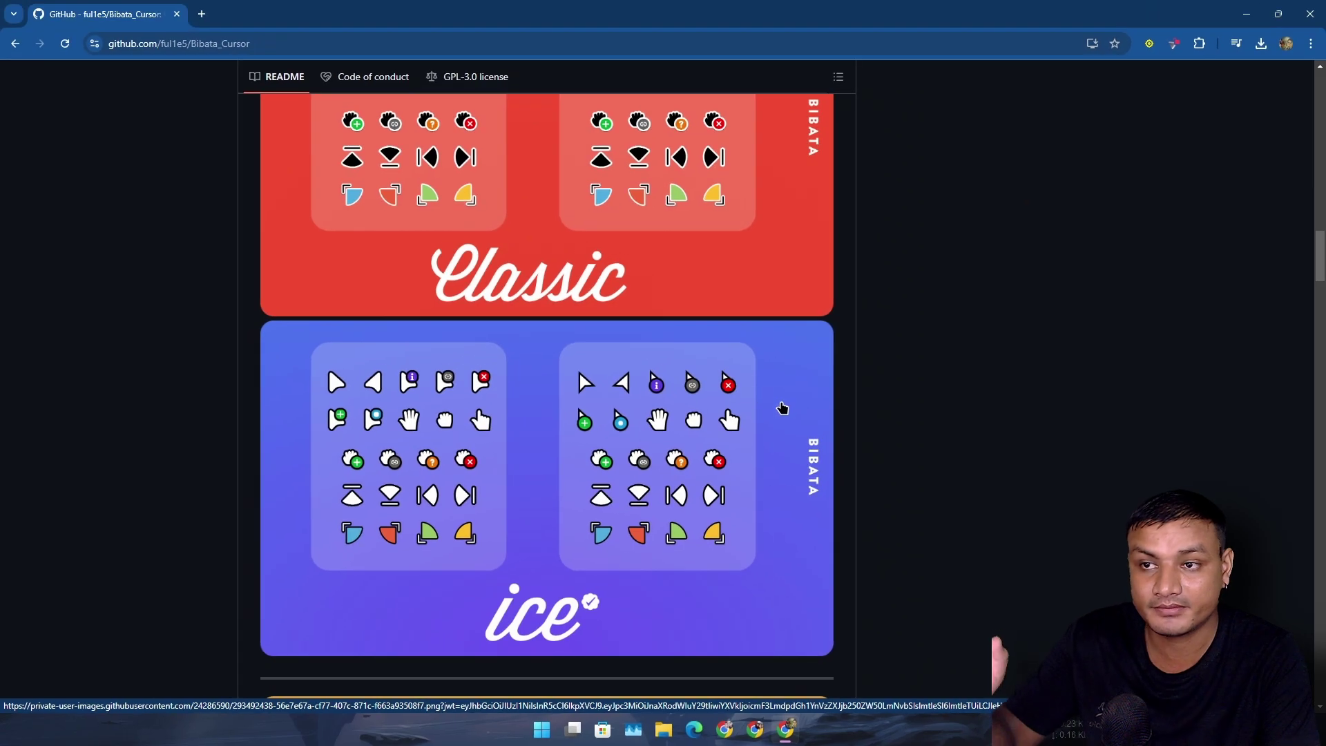
pyautogui.scroll(15, 1150, 253)
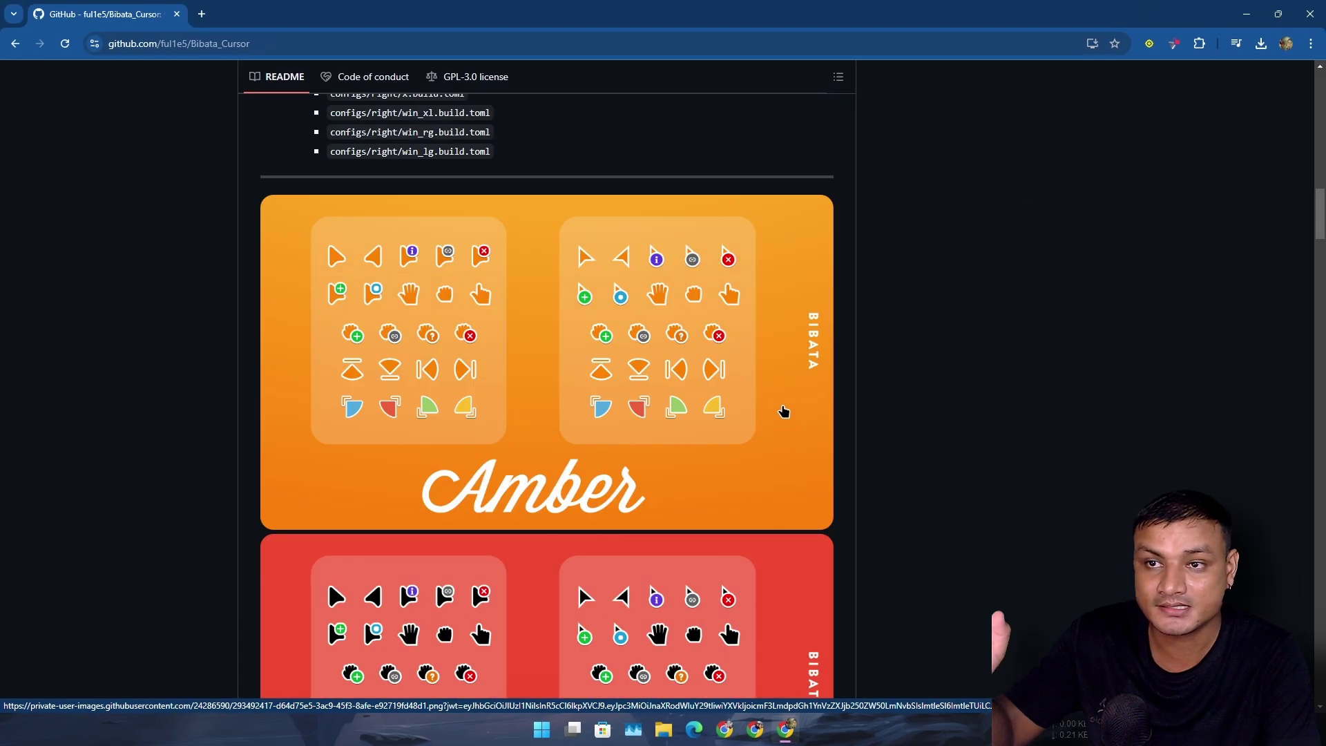
pyautogui.scroll(15, 847, 408)
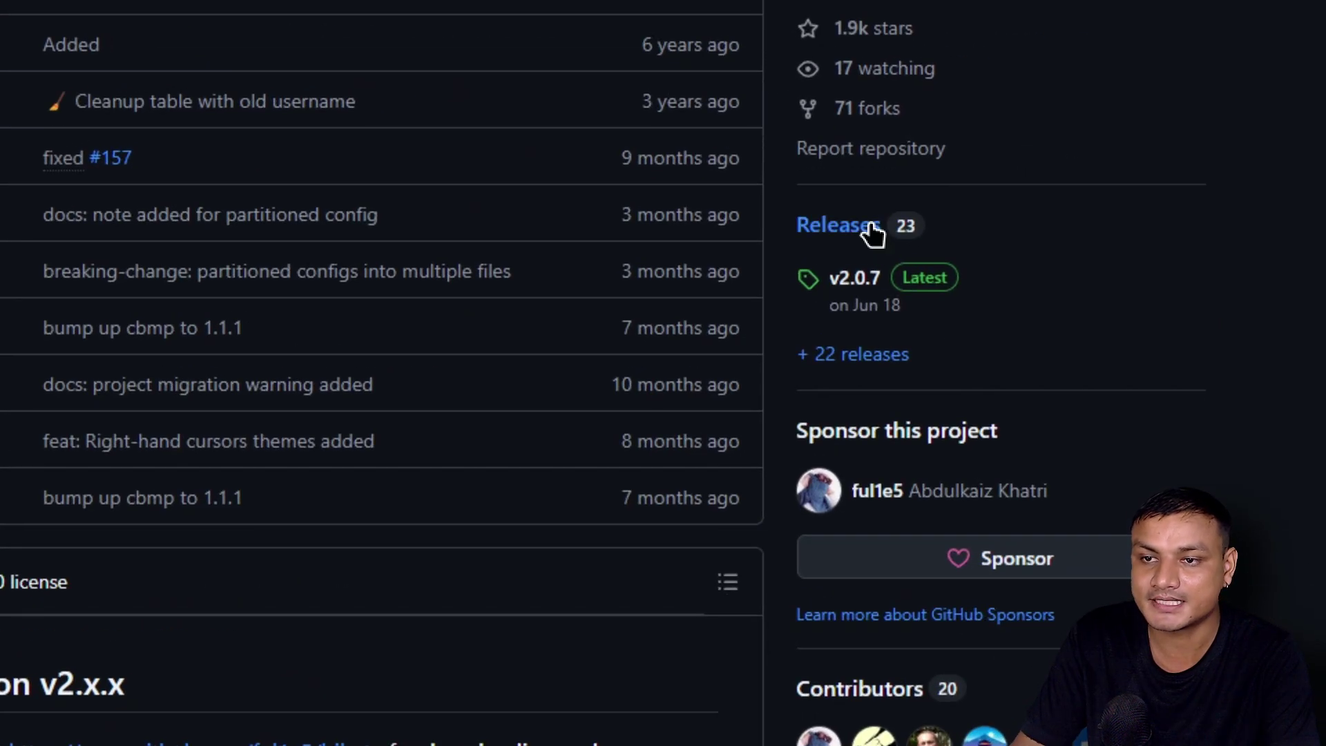
# Open the Bibata_Cursor v2.0.7 release and scroll down to its 28 assets.
pyautogui.click(878, 282)
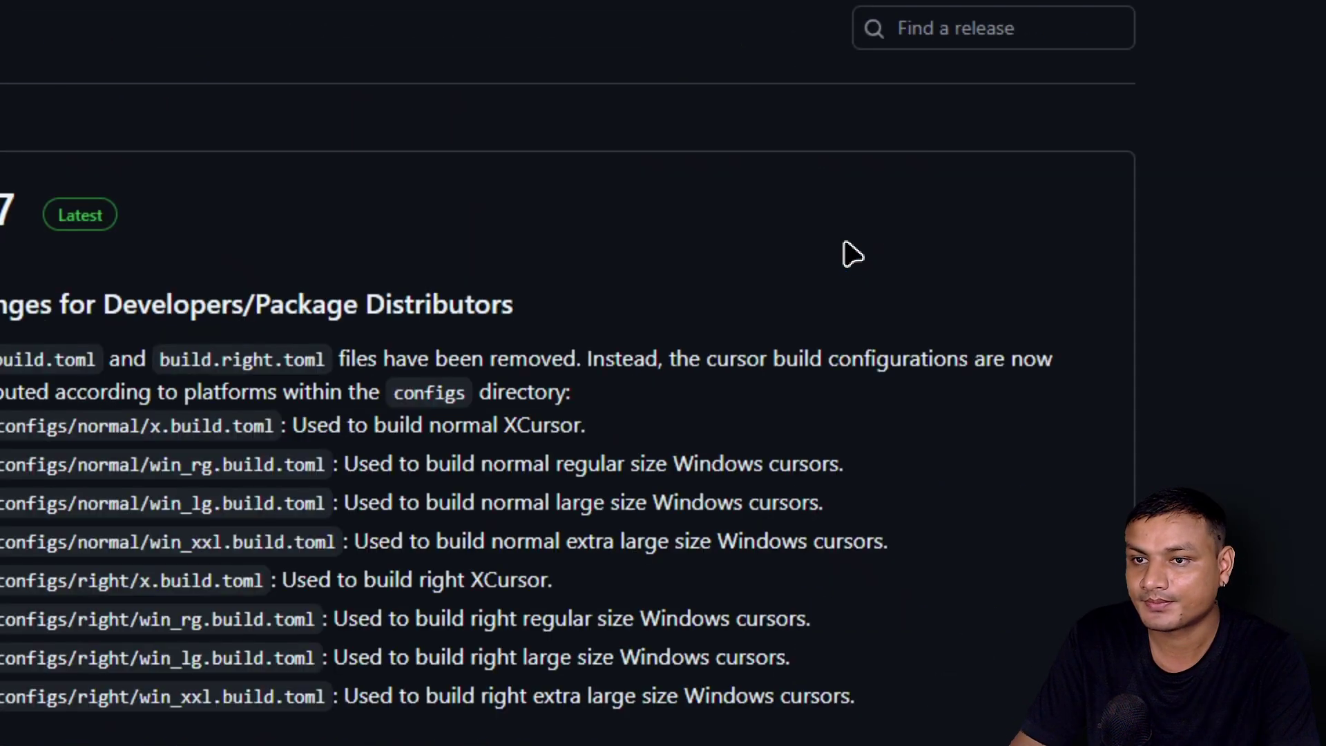
pyautogui.scroll(-10, 536, 386)
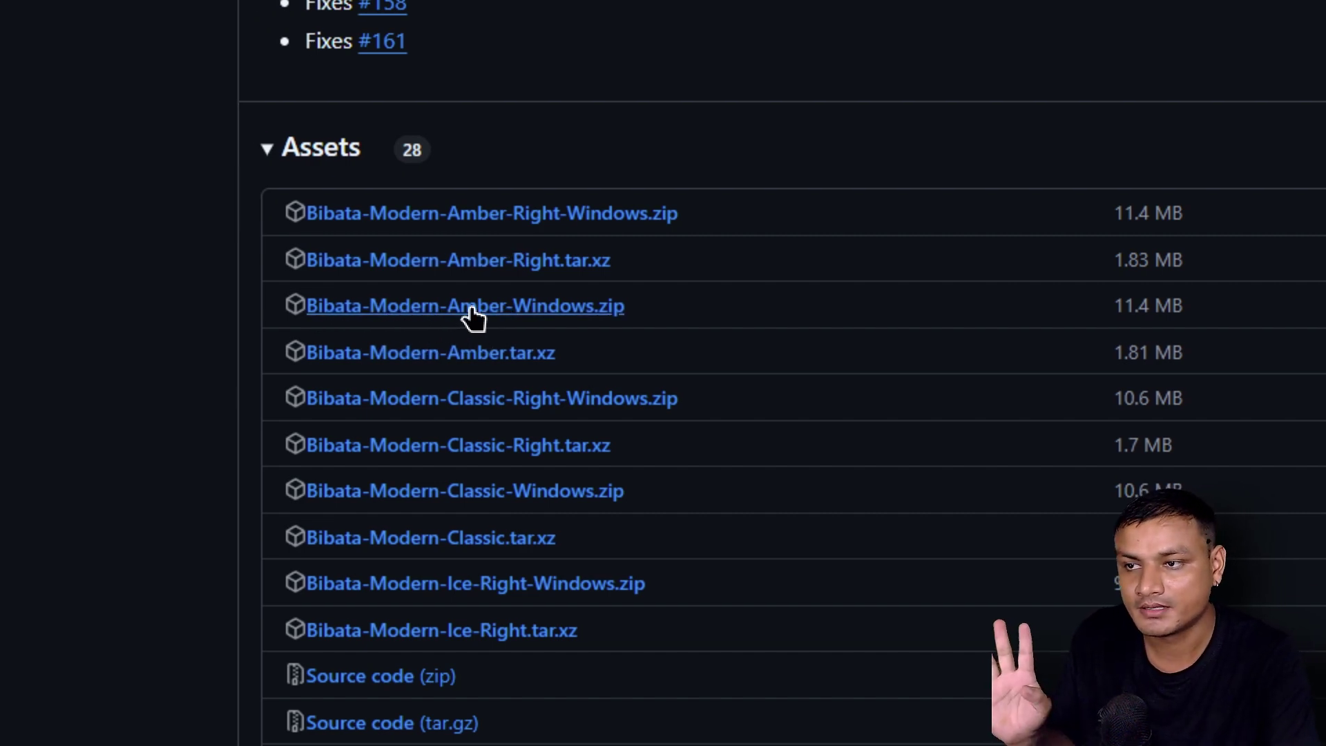
pyautogui.scroll(-2, 473, 317)
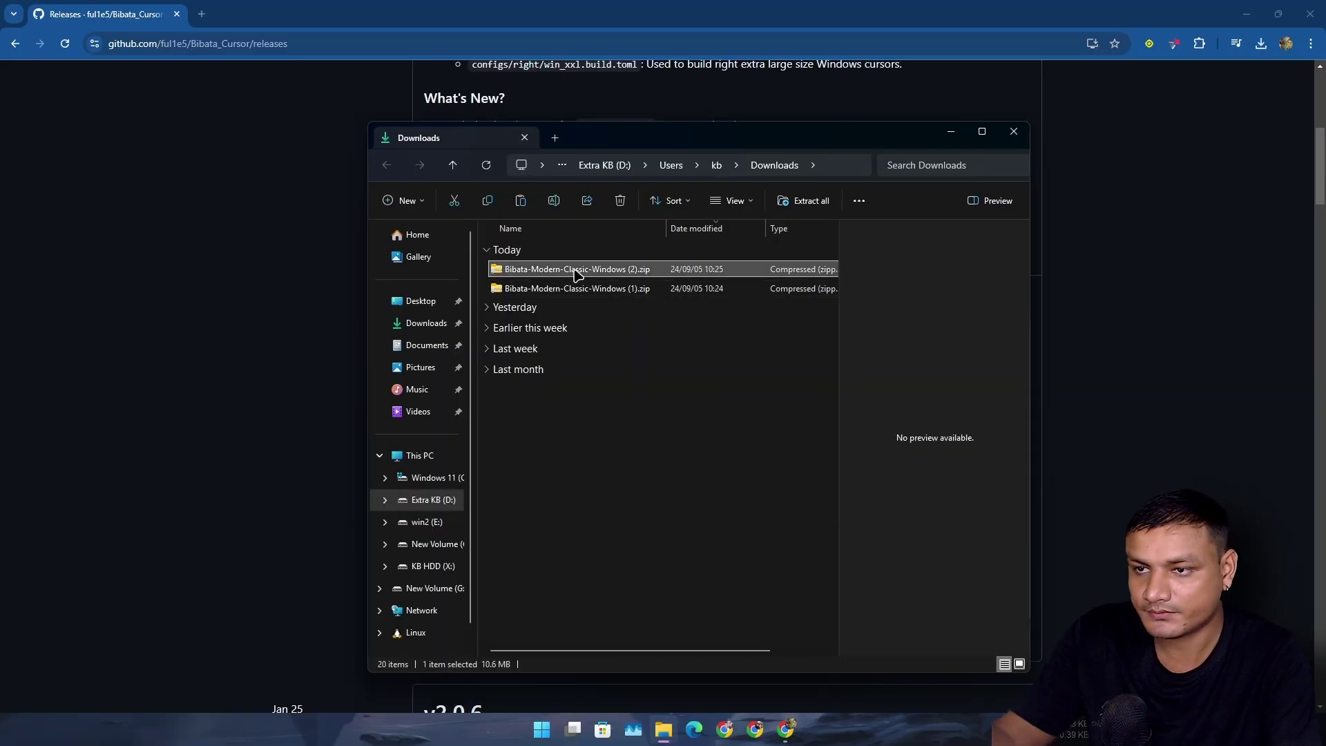
# Extract Bibata-Modern-Classic-Windows.zip with 7-Zip and open the Bibata-Modern-Classic-Large-Windows folder.
pyautogui.rightClick(577, 274)
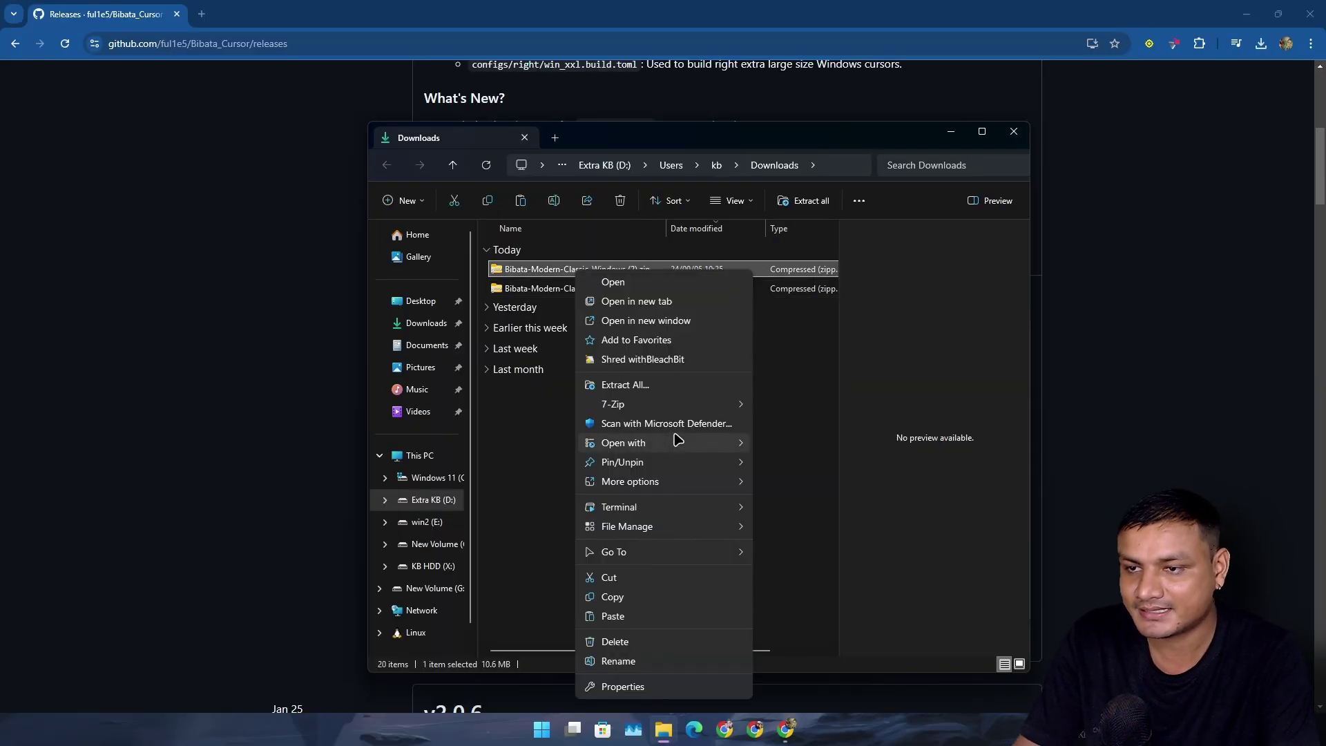
pyautogui.moveTo(694, 406)
pyautogui.click(860, 483)
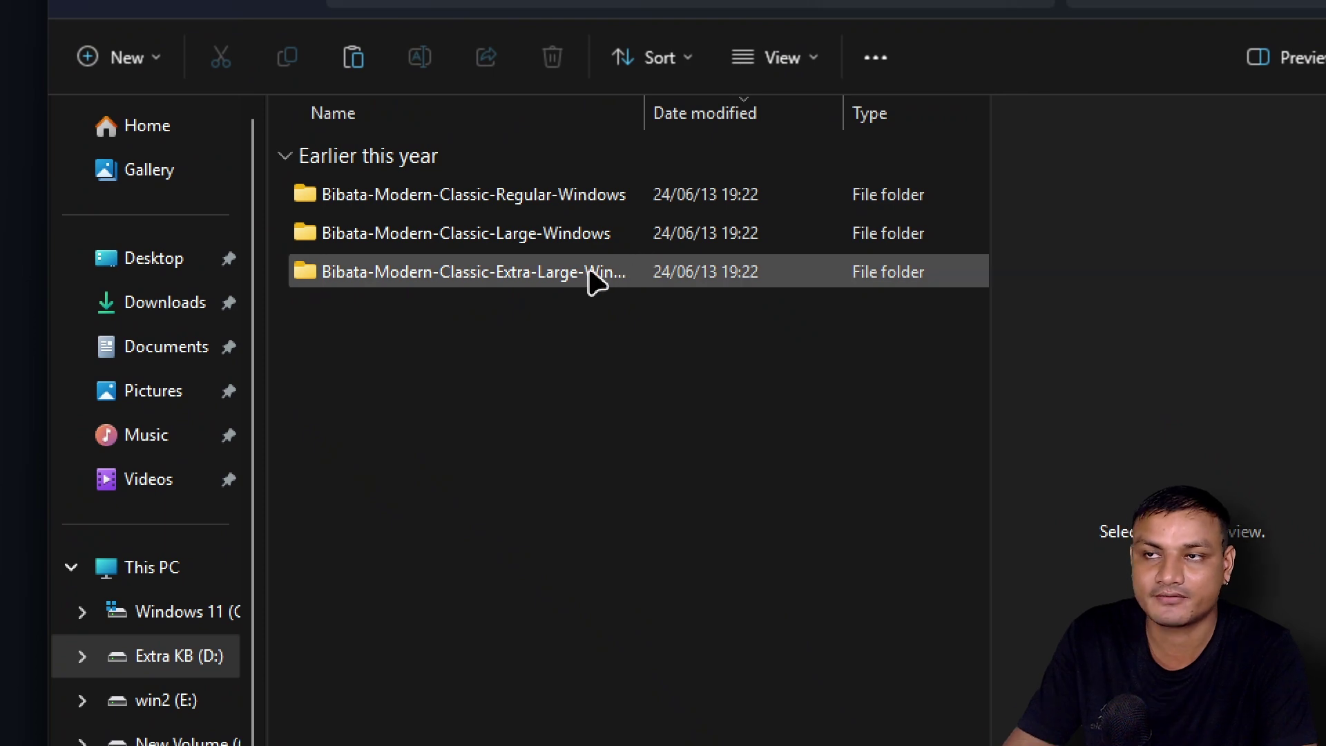
pyautogui.moveTo(592, 278)
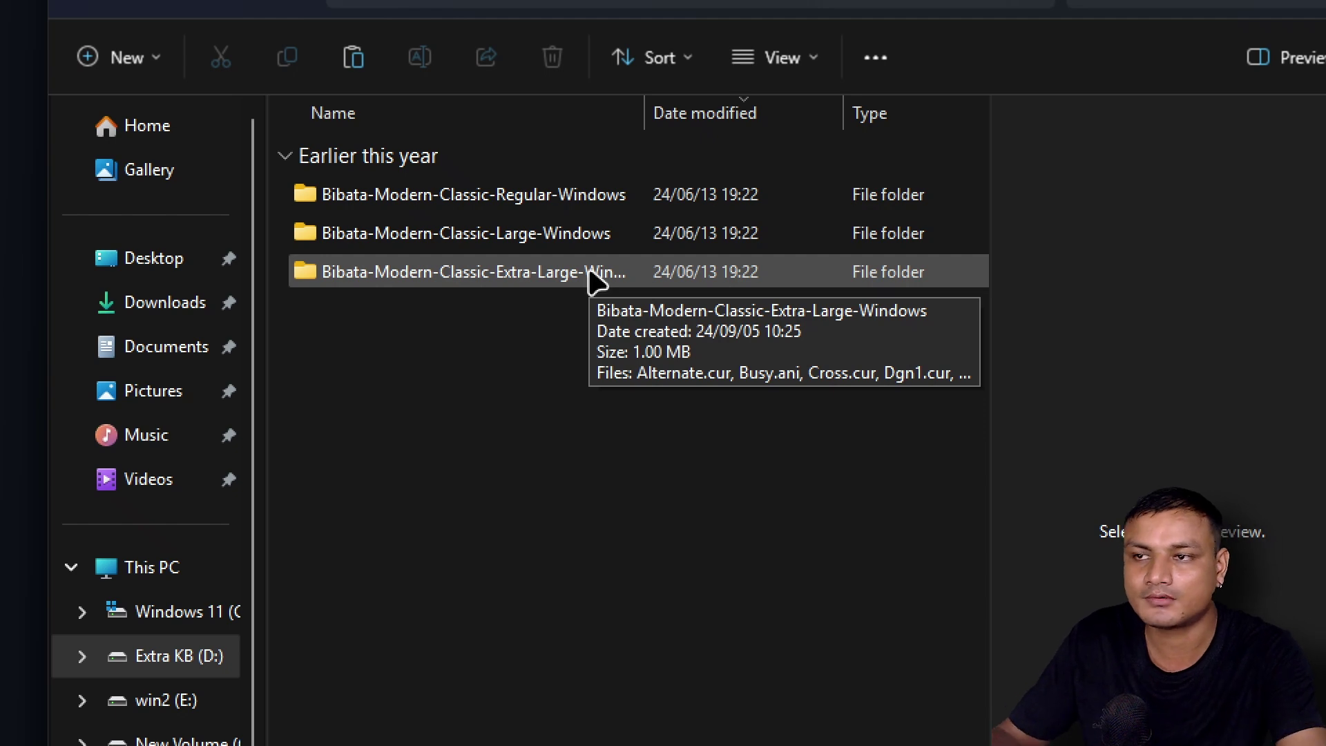
pyautogui.doubleClick(514, 248)
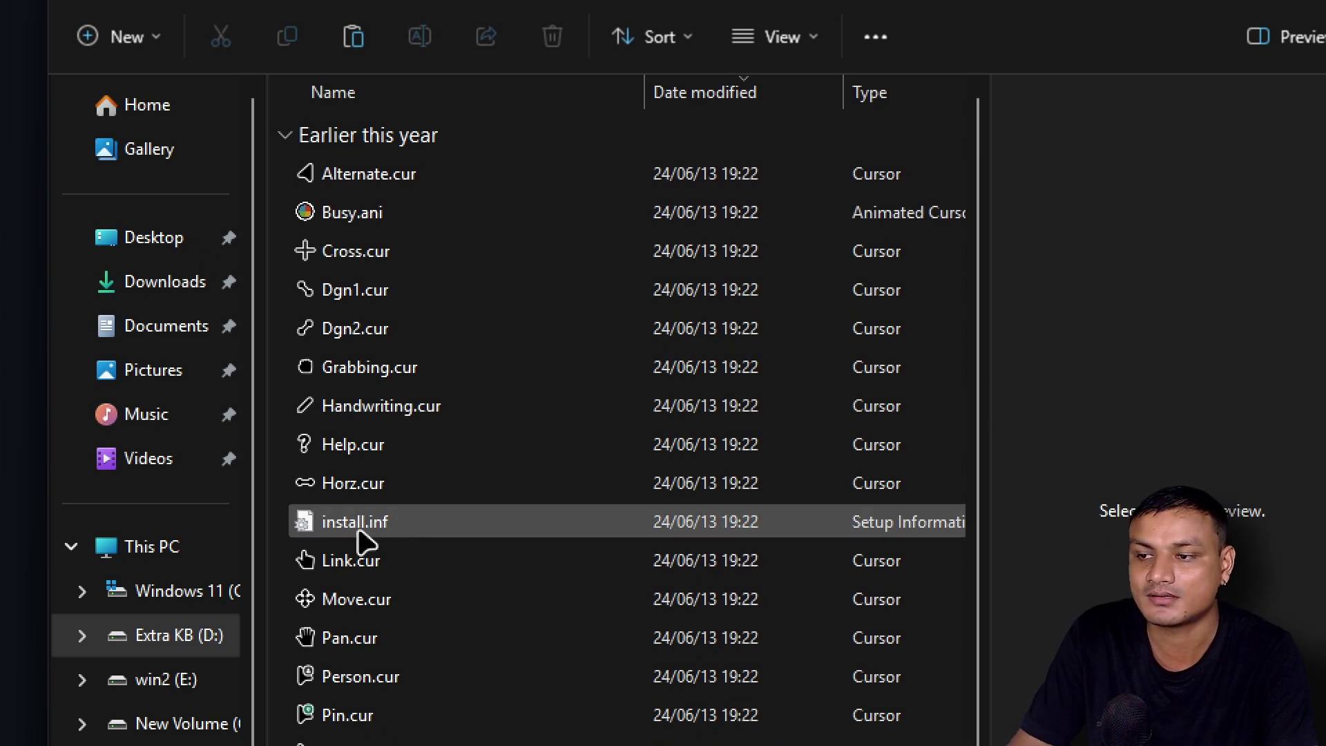
# Install the Bibata cursor scheme from install.inf and adjust it in Mouse Properties.
pyautogui.rightClick(359, 539)
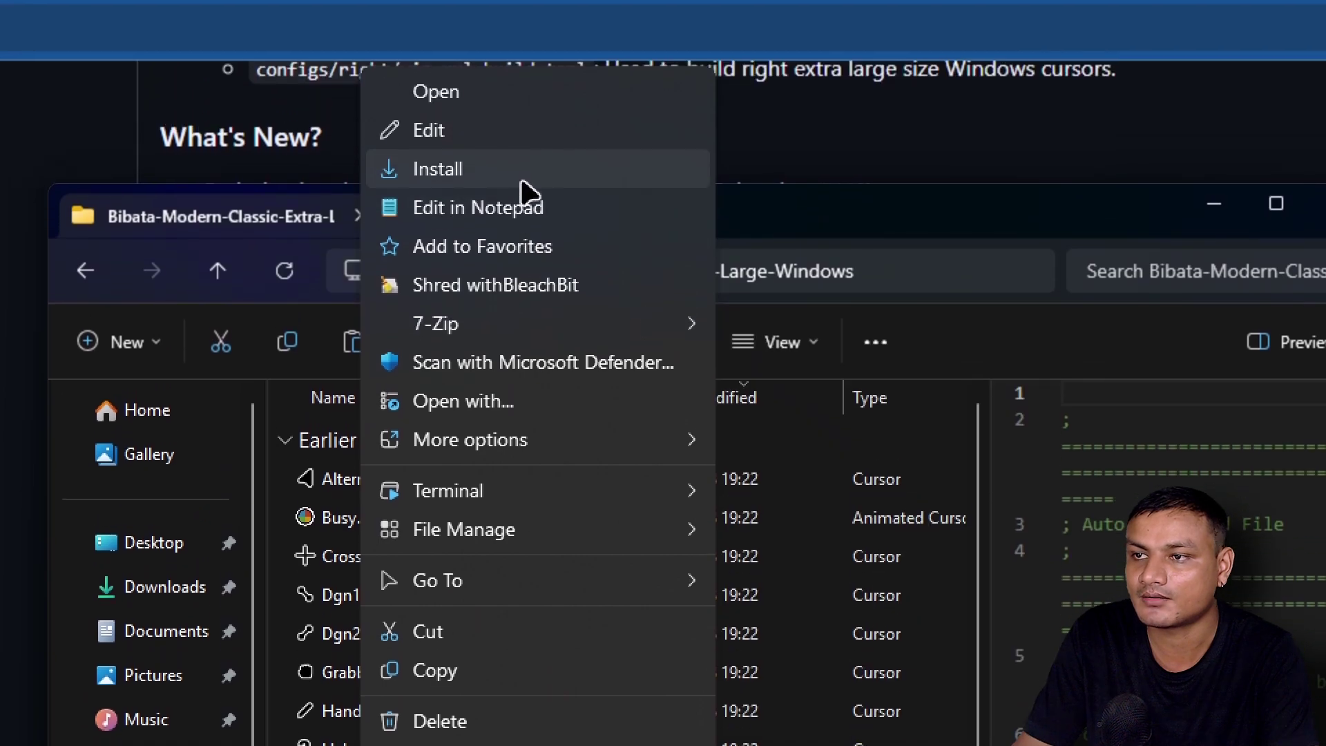
pyautogui.click(449, 71)
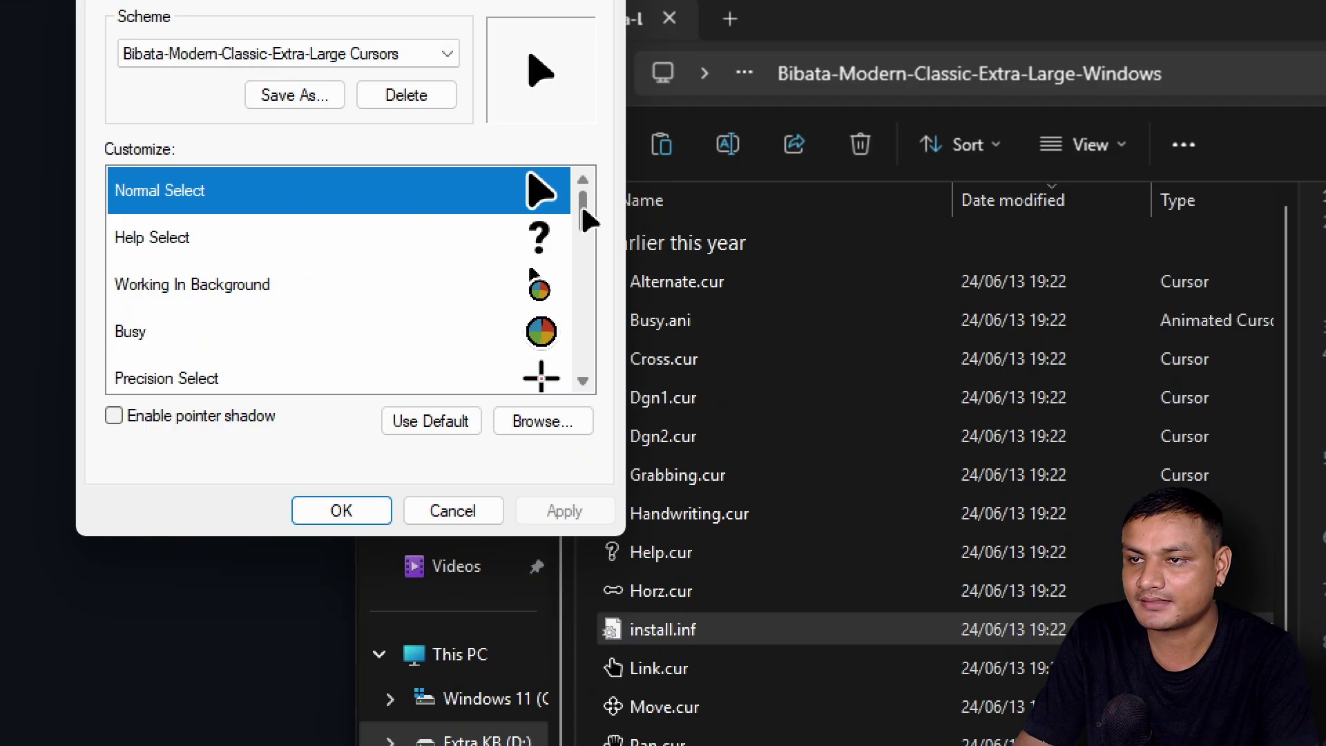
pyautogui.moveTo(481, 233); pyautogui.dragTo(488, 242)
pyautogui.moveTo(586, 211); pyautogui.dragTo(585, 286)
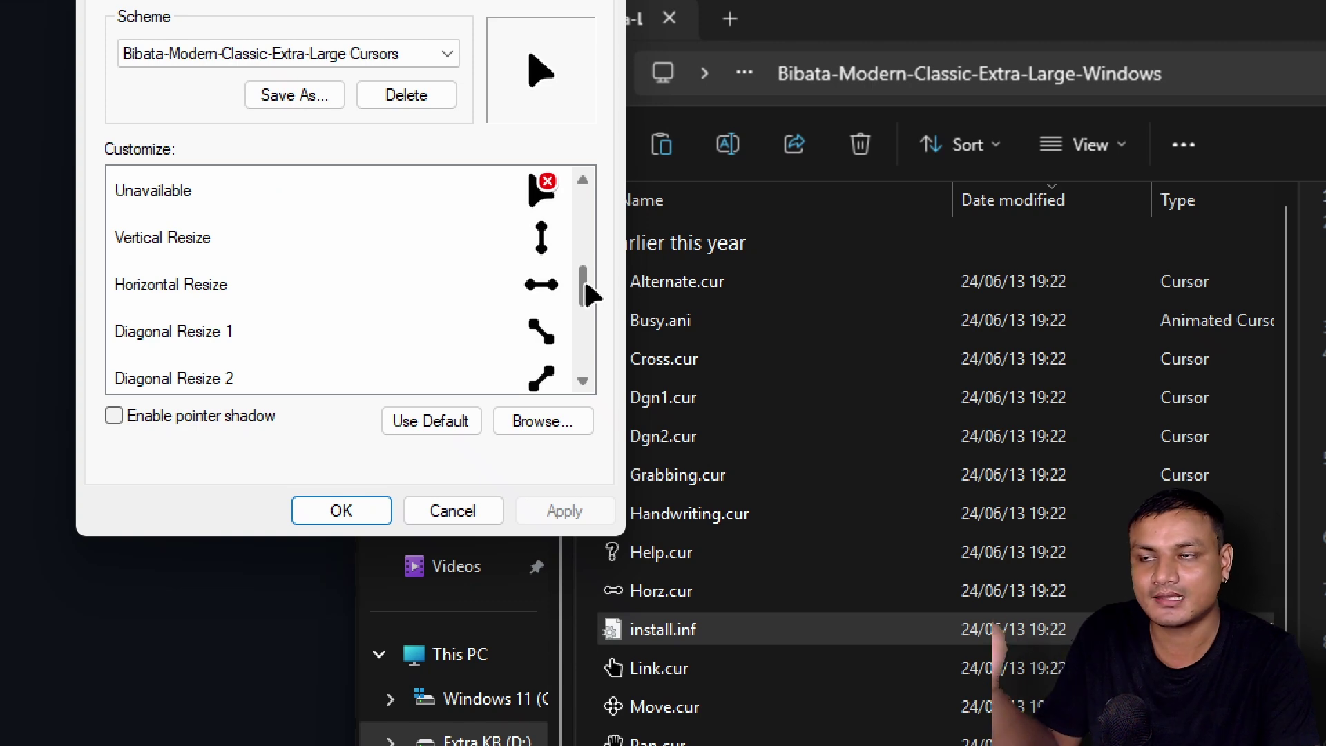
pyautogui.moveTo(585, 284); pyautogui.dragTo(595, 355)
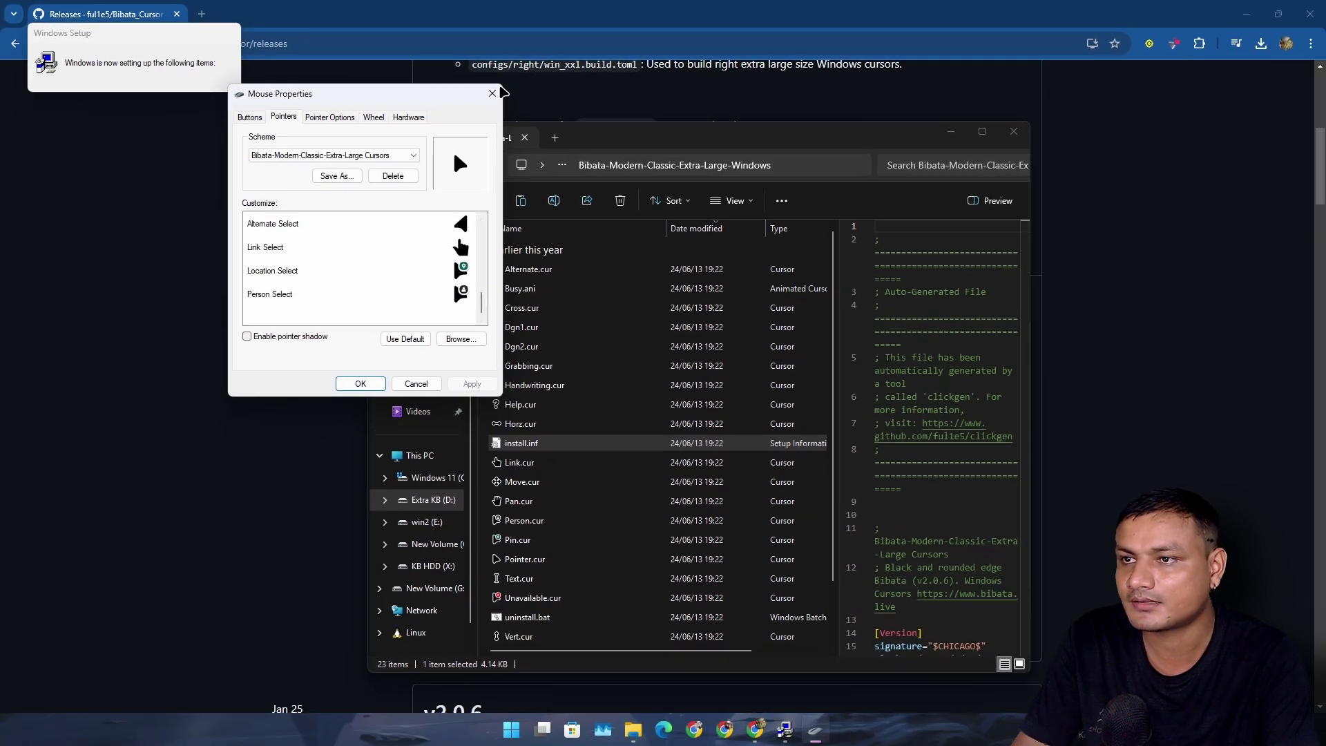
# Close Mouse Properties and return to the Bibata_Cursor README's Classic preview on GitHub.
pyautogui.click(492, 92)
pyautogui.click(406, 10)
pyautogui.click(14, 43)
pyautogui.scroll(-10, 550, 423)
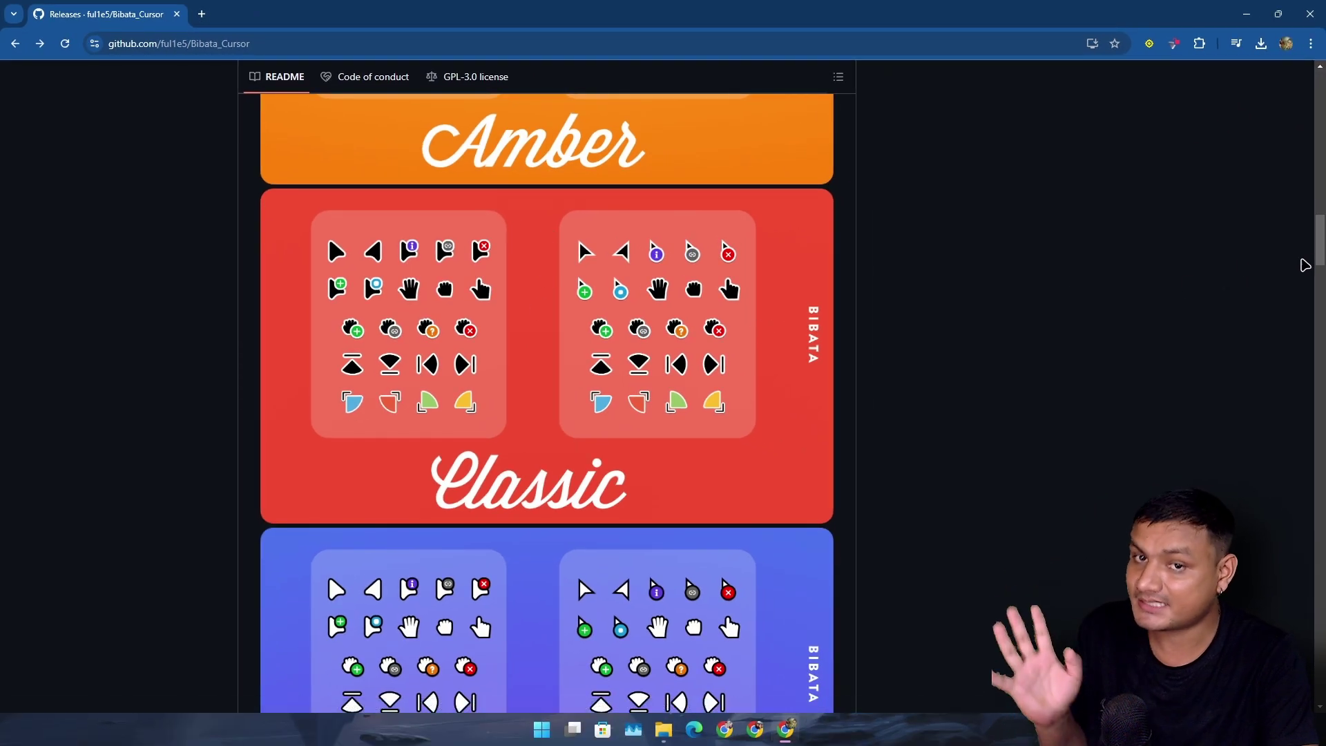
# Open the README notice's bibata.live link in a new tab and switch to it.
pyautogui.scroll(15, 1321, 257)
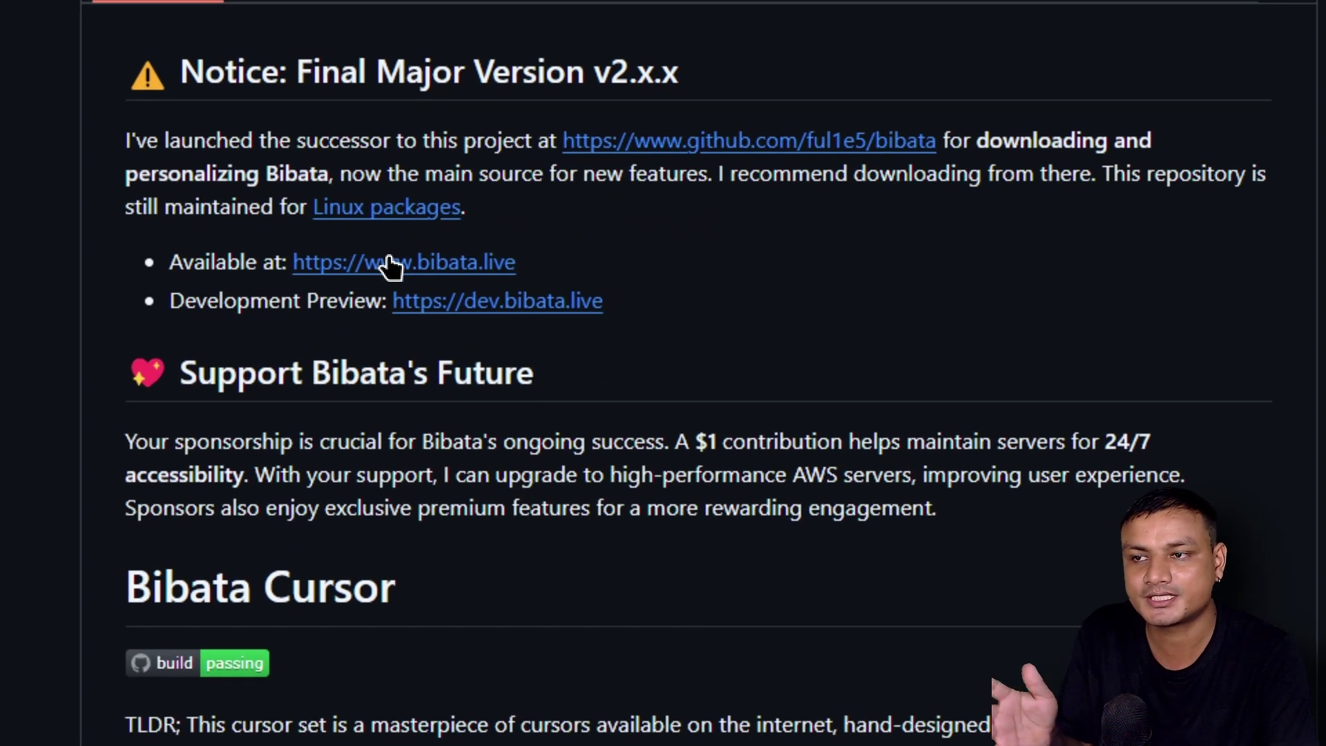
pyautogui.rightClick(435, 279)
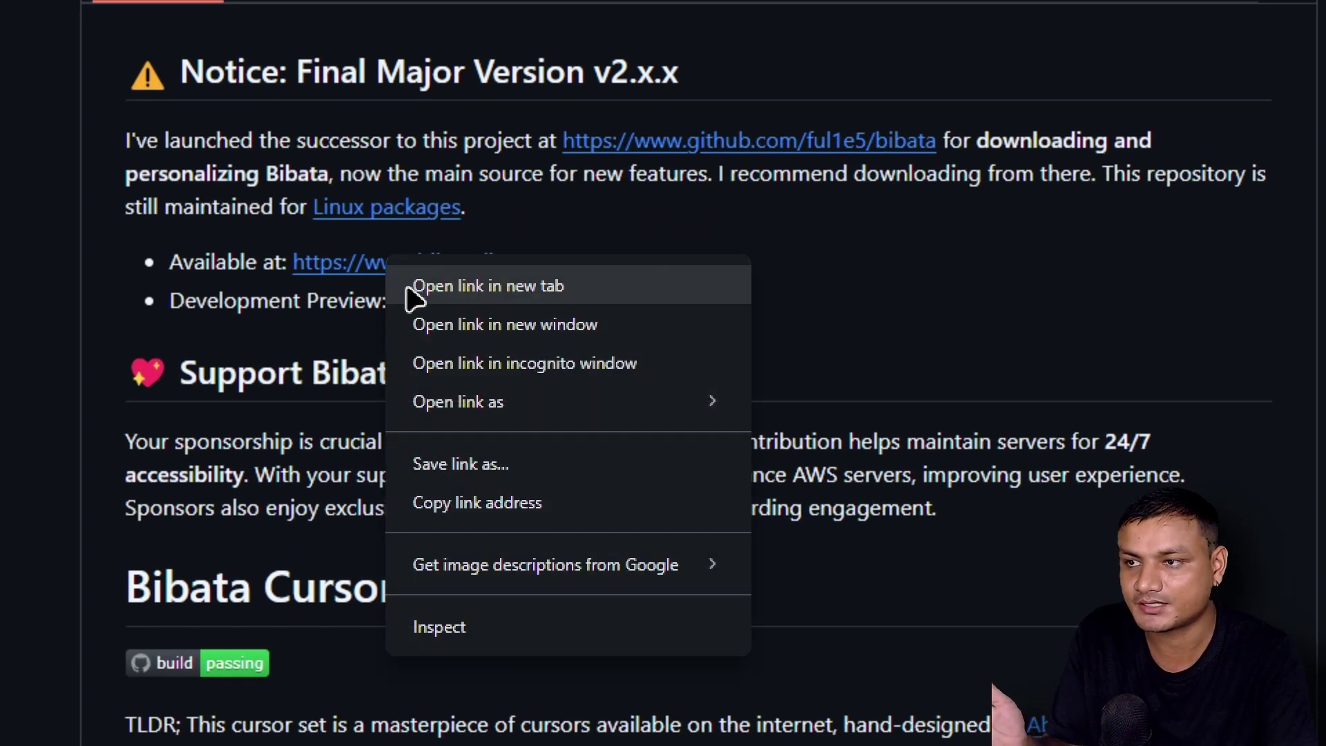
pyautogui.click(414, 288)
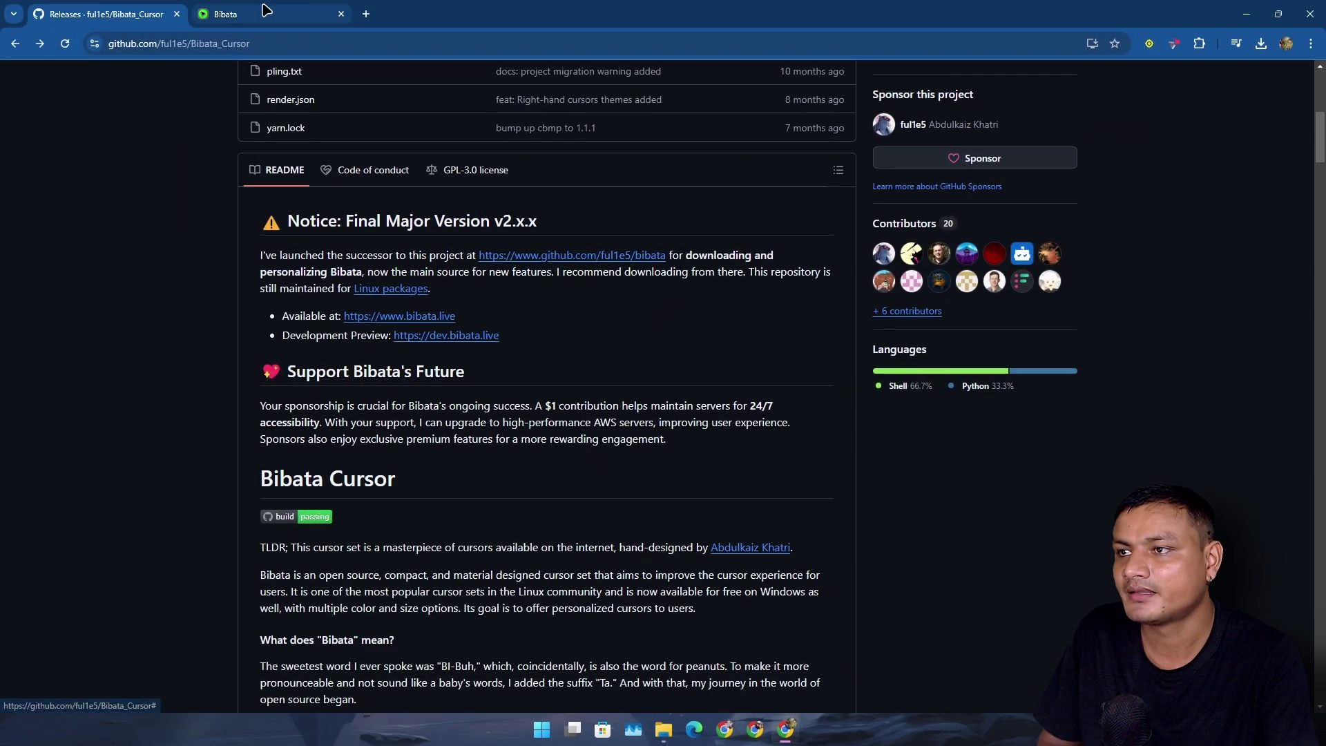
pyautogui.click(266, 14)
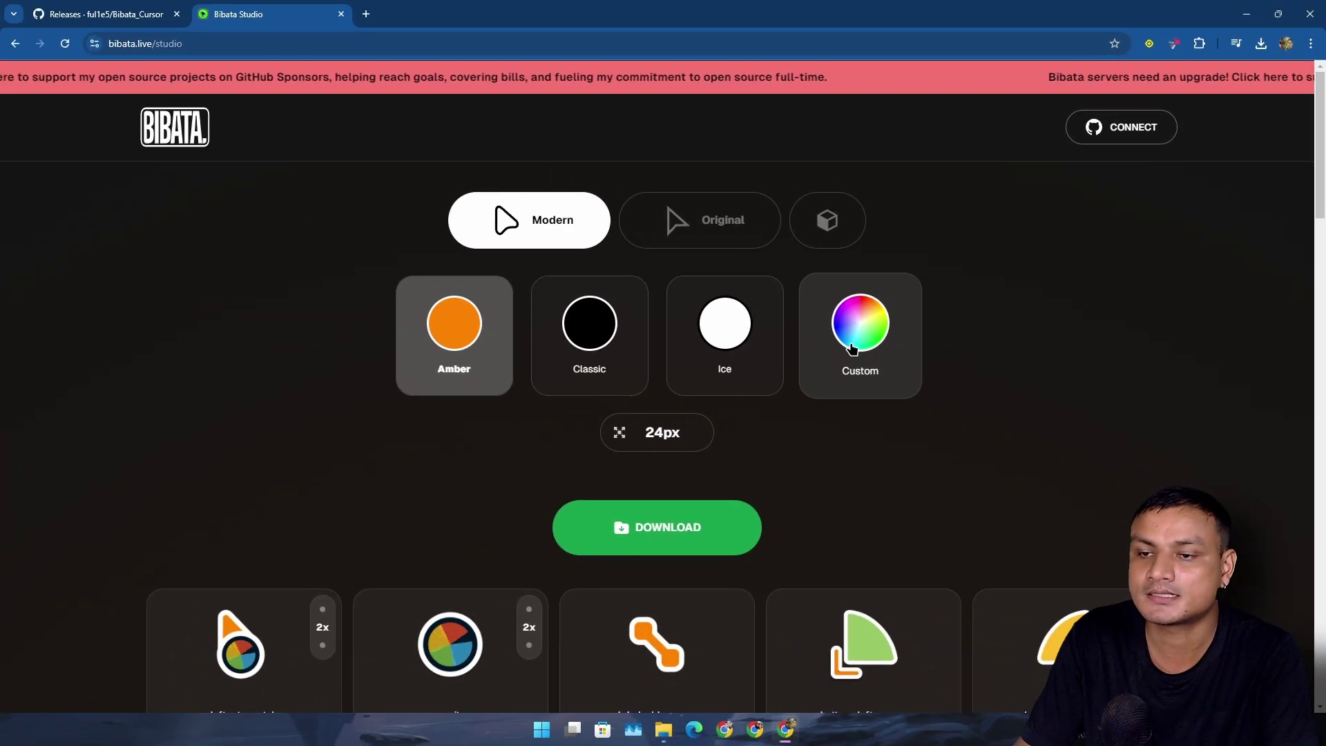
# Scroll the studio page to view the Amber Modern preset and its cursor grid.
pyautogui.scroll(-5, 785, 438)
pyautogui.scroll(4, 536, 396)
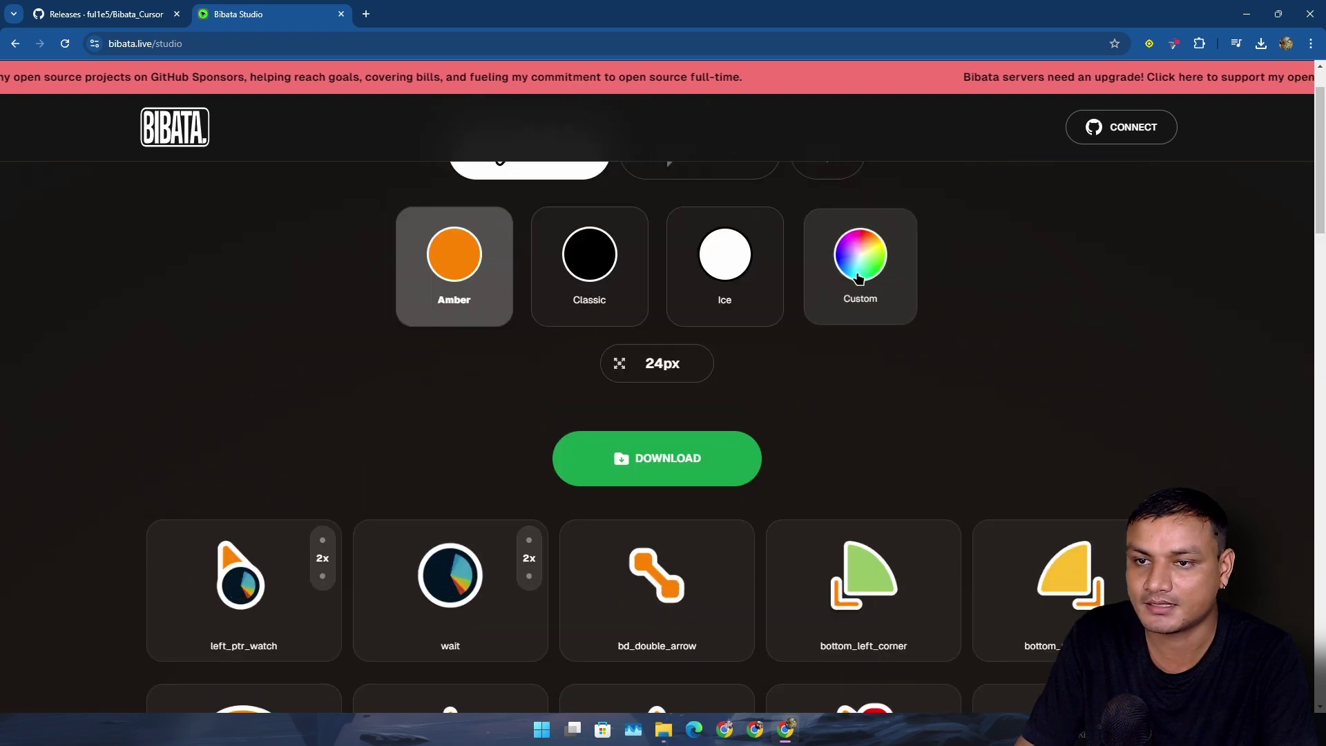
# Choose Custom with a #00c500 green base, #d9006d magenta outline, and cream and blue watch colours.
pyautogui.click(860, 277)
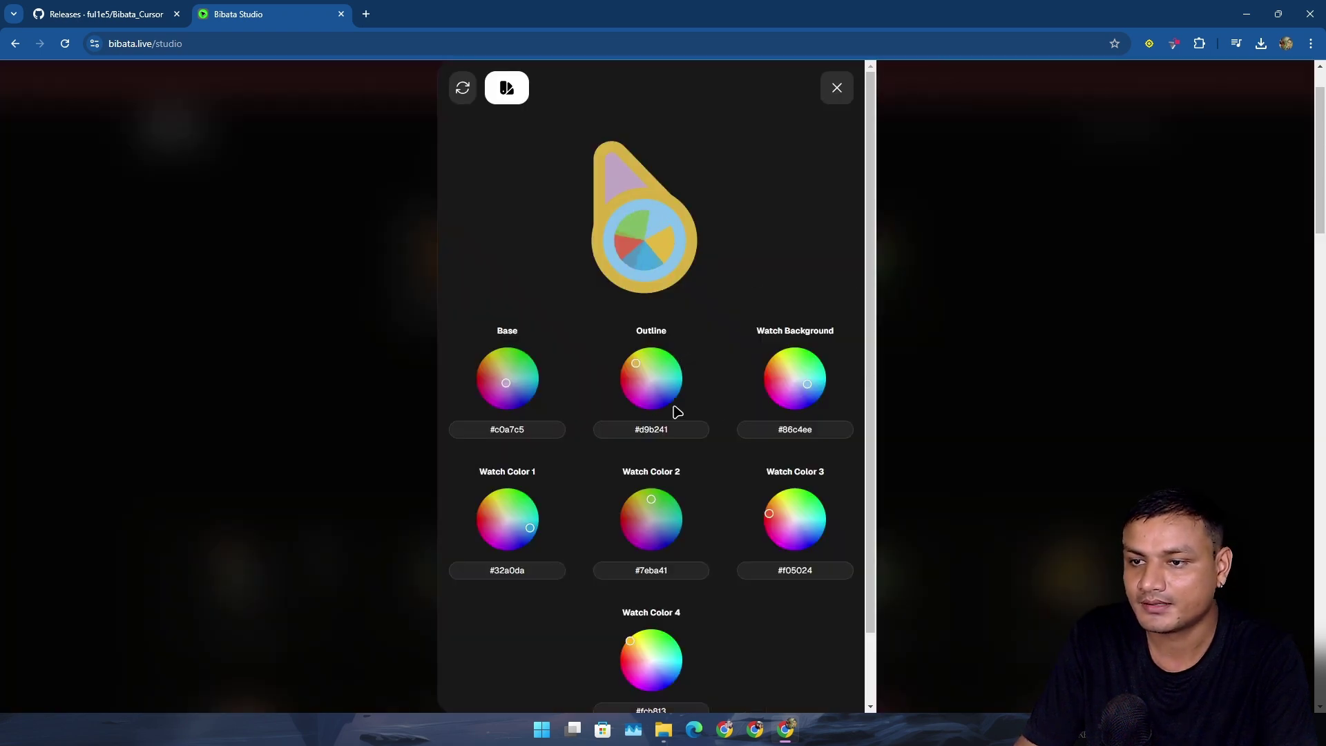
pyautogui.moveTo(648, 388); pyautogui.dragTo(653, 399)
pyautogui.click(639, 432)
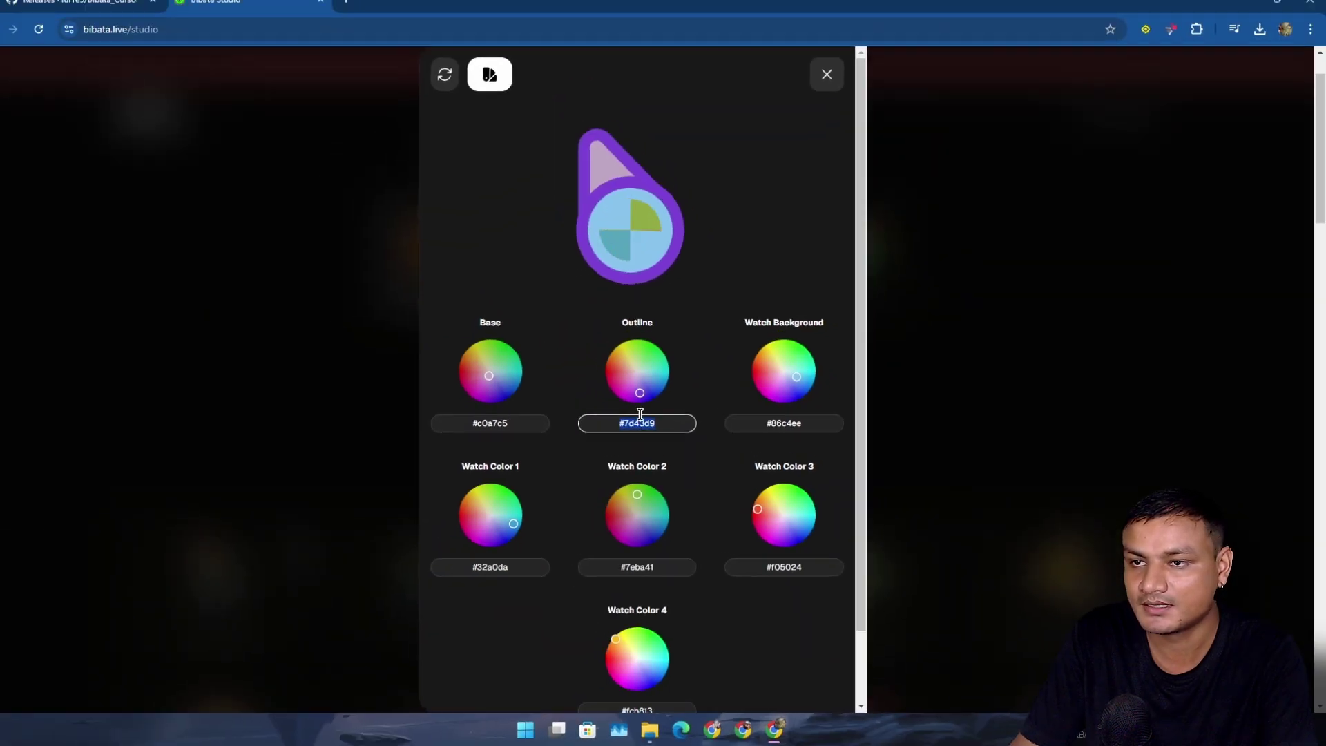
pyautogui.moveTo(636, 388)
pyautogui.mouseDown()
pyautogui.moveTo(663, 346)
pyautogui.moveTo(661, 379)
pyautogui.moveTo(625, 399)
pyautogui.mouseUp()
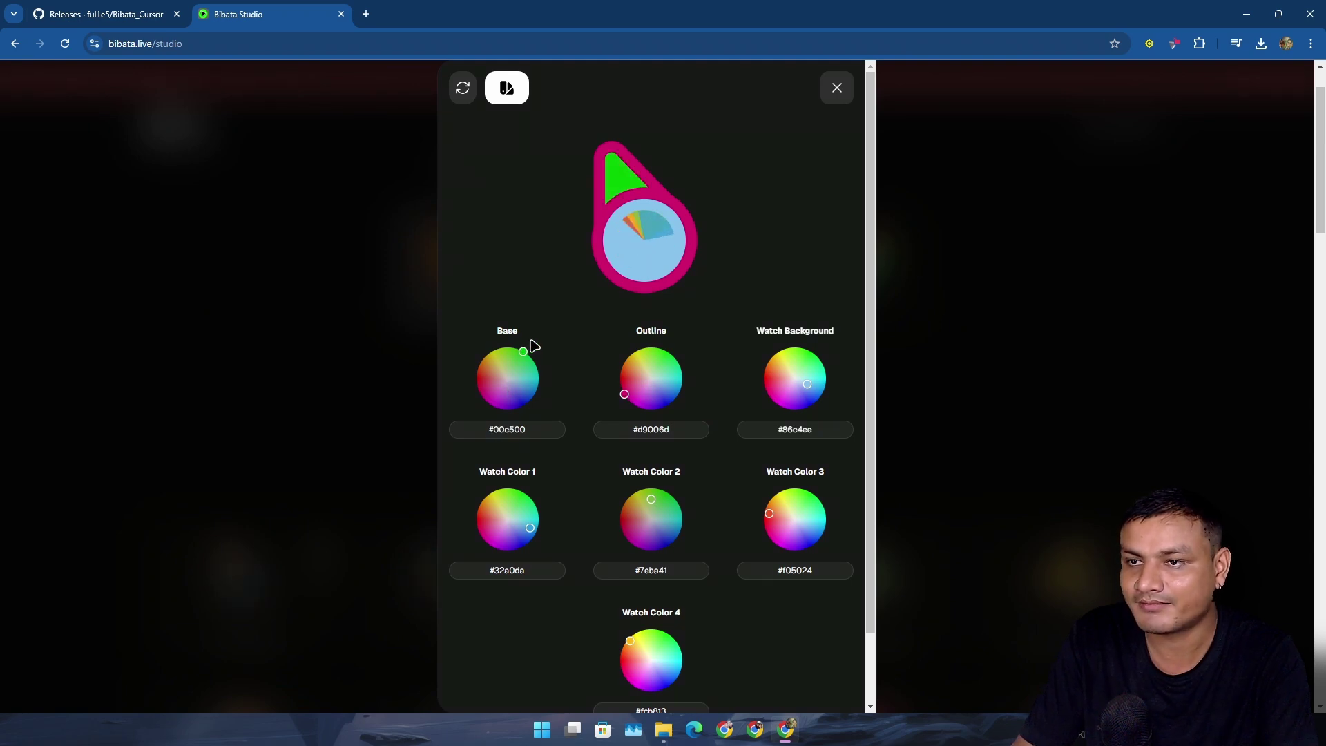
pyautogui.click(790, 375)
pyautogui.click(819, 538)
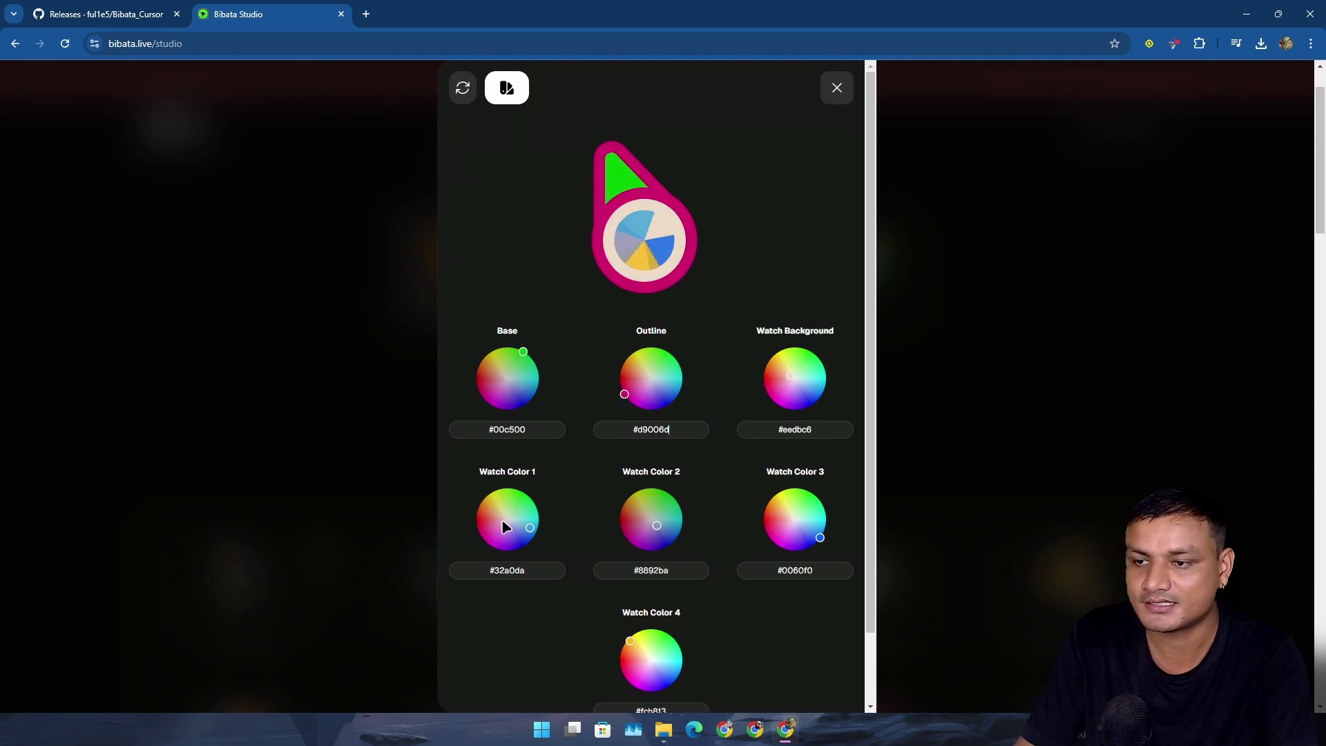
pyautogui.scroll(-2, 849, 490)
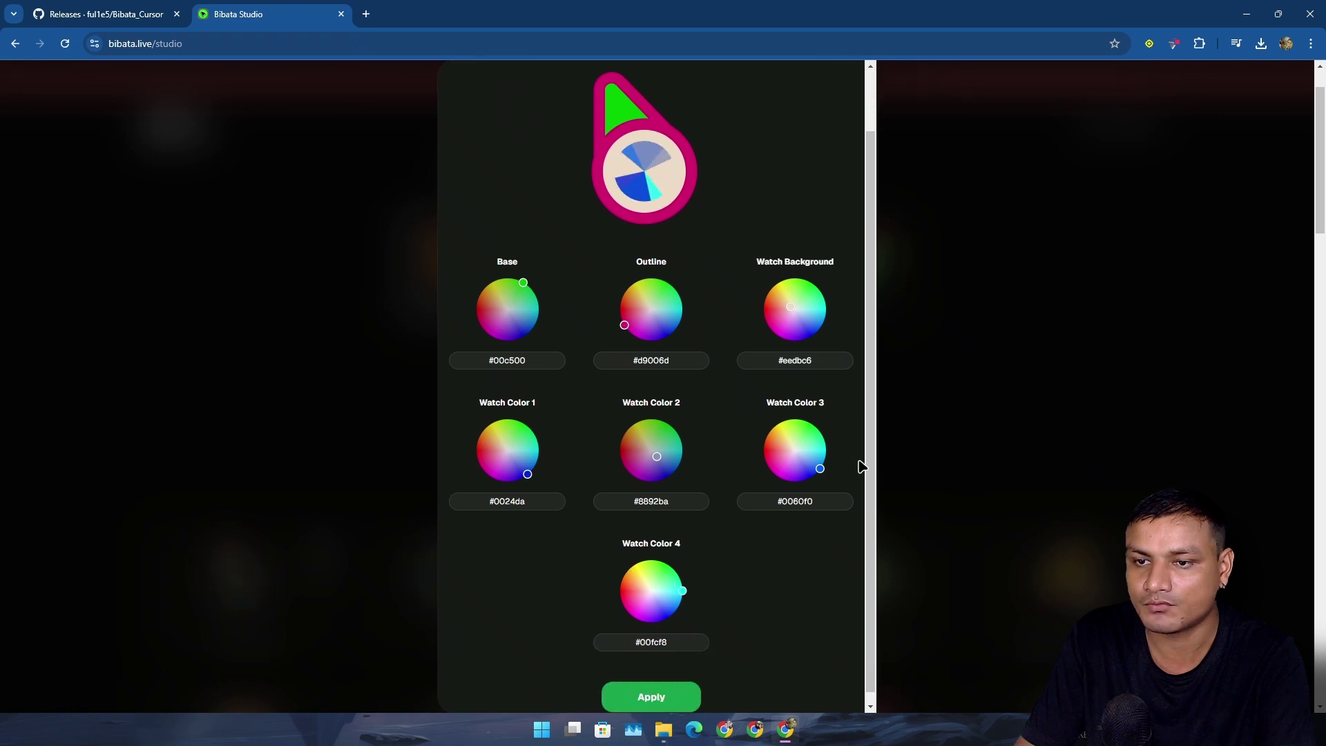
# Apply the custom colours and scroll through the green, magenta-outlined cursor preview grid.
pyautogui.click(651, 687)
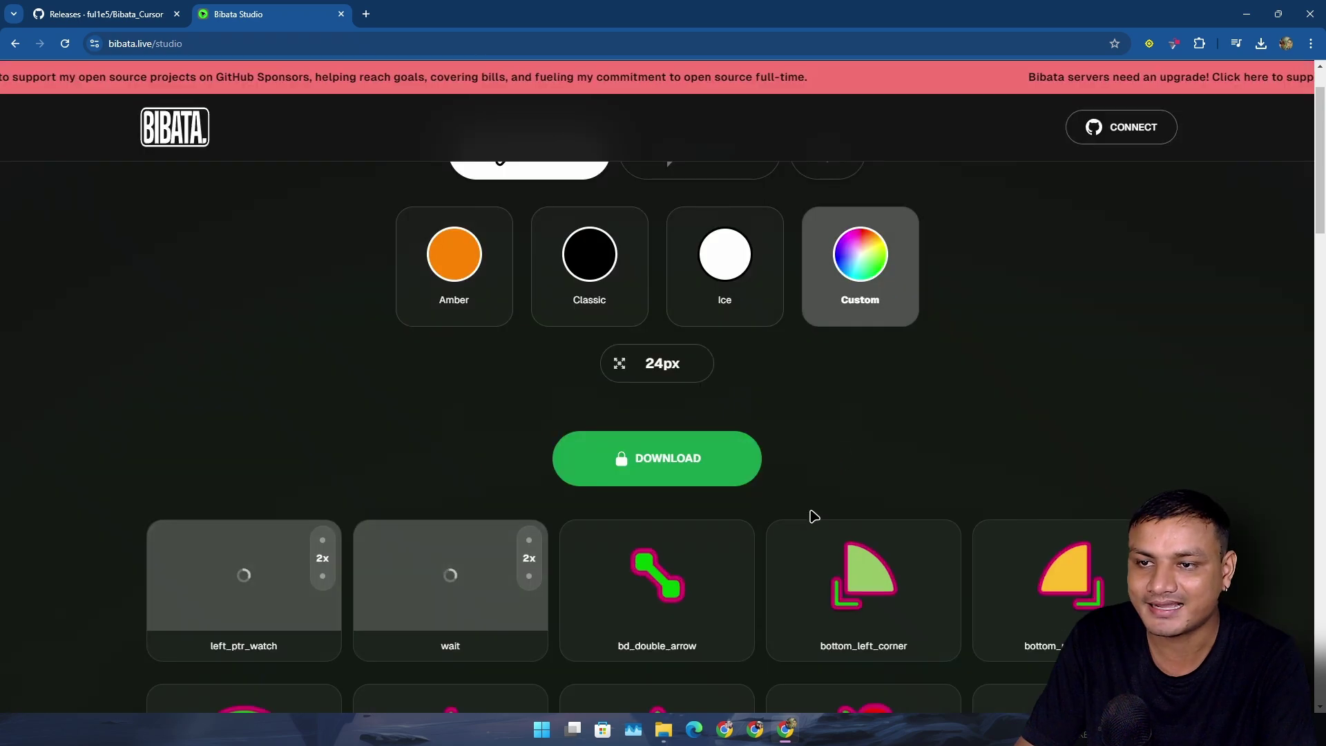
pyautogui.scroll(-4, 488, 393)
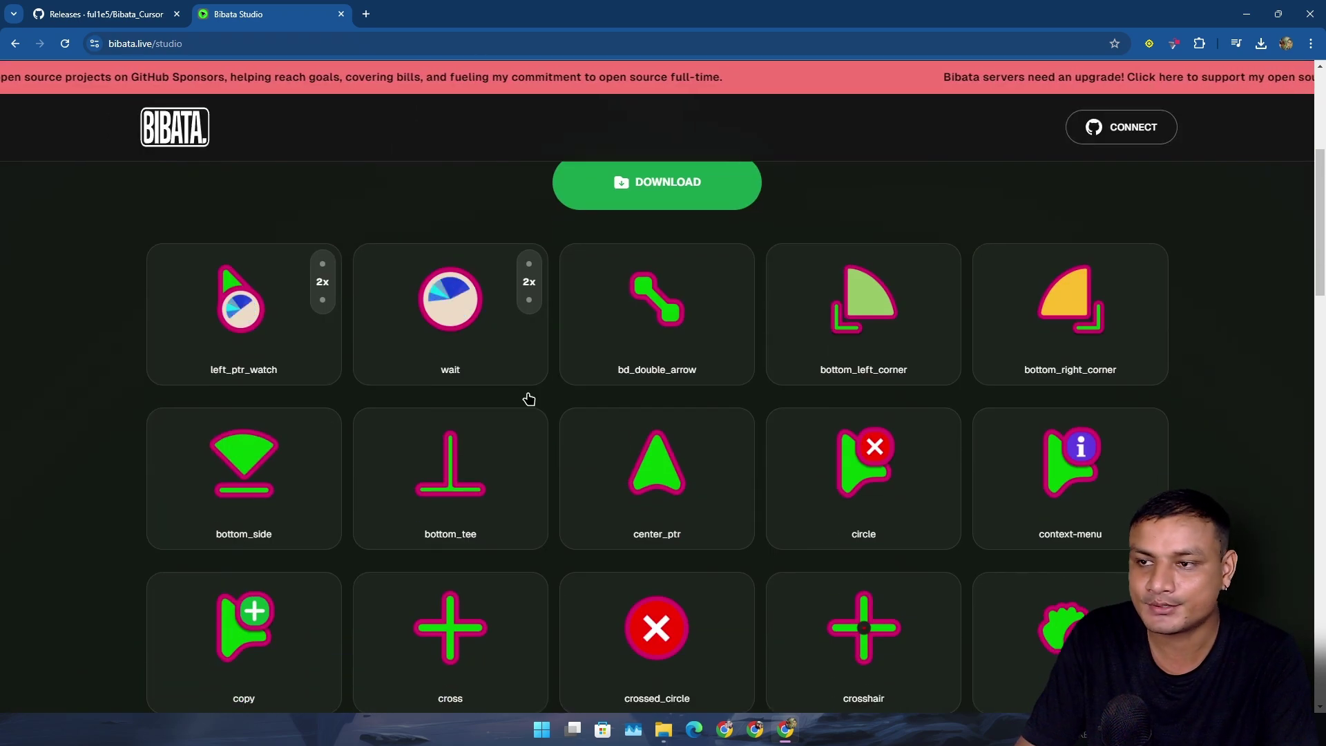
pyautogui.scroll(-4, 573, 456)
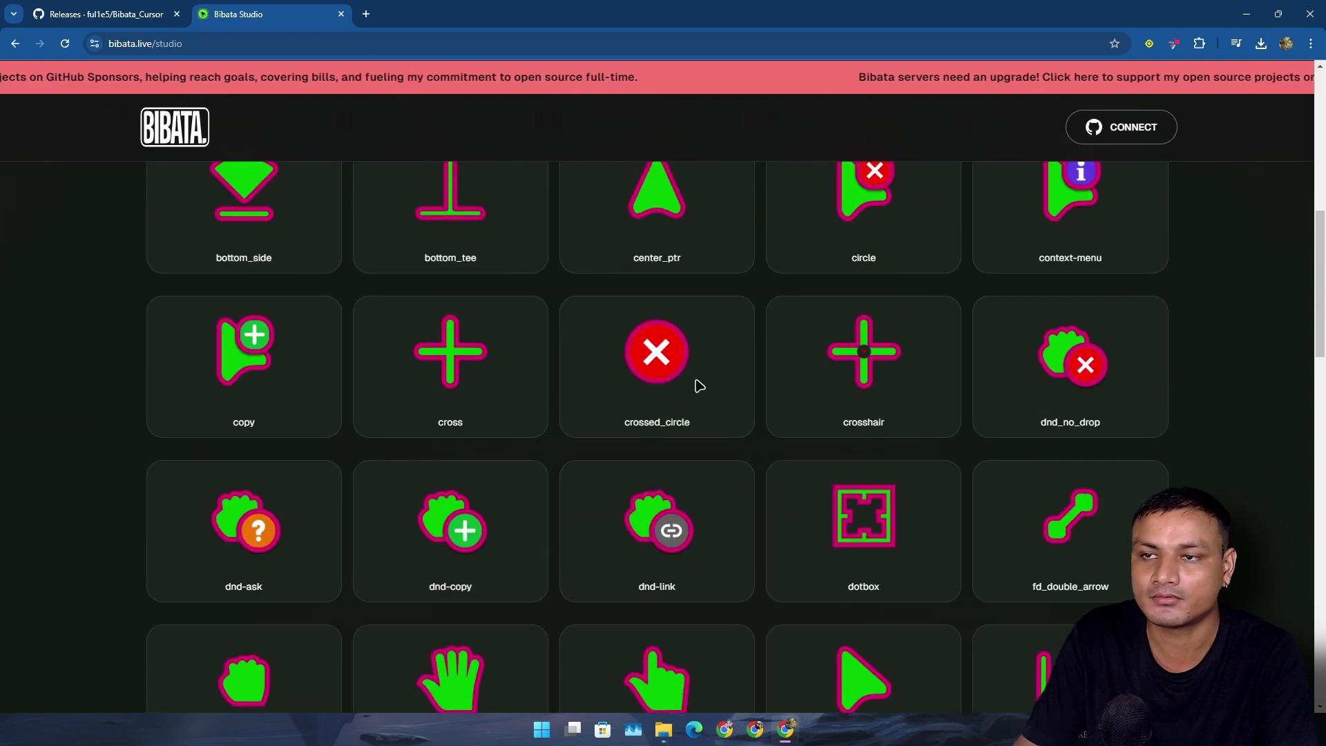
pyautogui.scroll(-5, 717, 400)
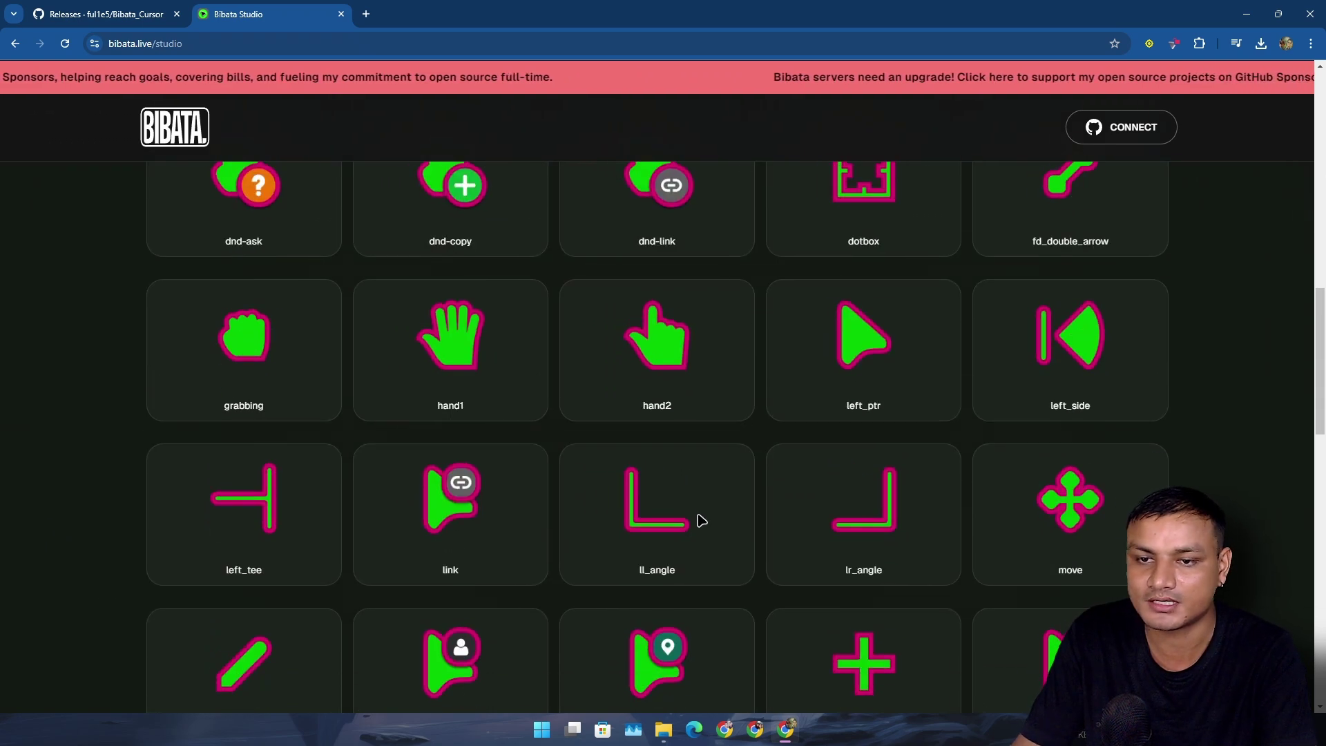
pyautogui.scroll(-5, 699, 521)
pyautogui.scroll(7, 701, 520)
pyautogui.scroll(10, 702, 521)
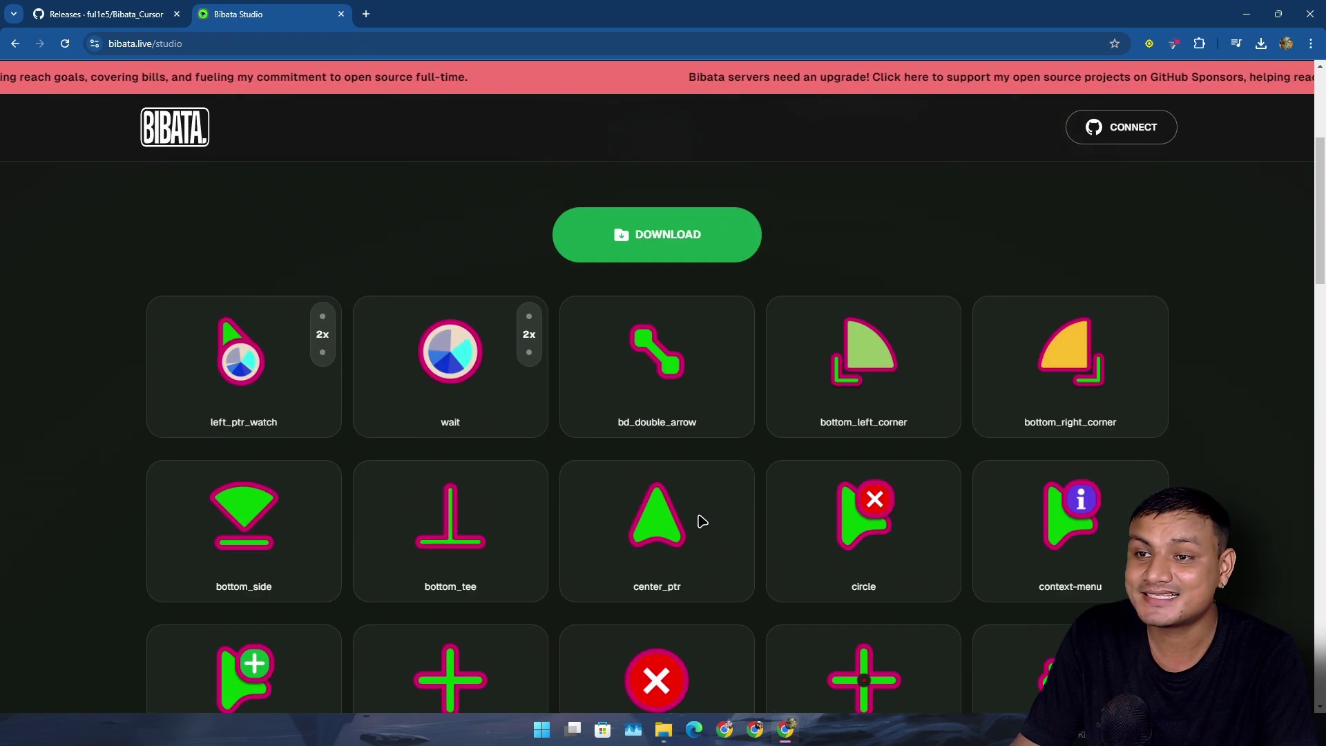
# Request the custom cursor set as a Windows zip download.
pyautogui.click(630, 469)
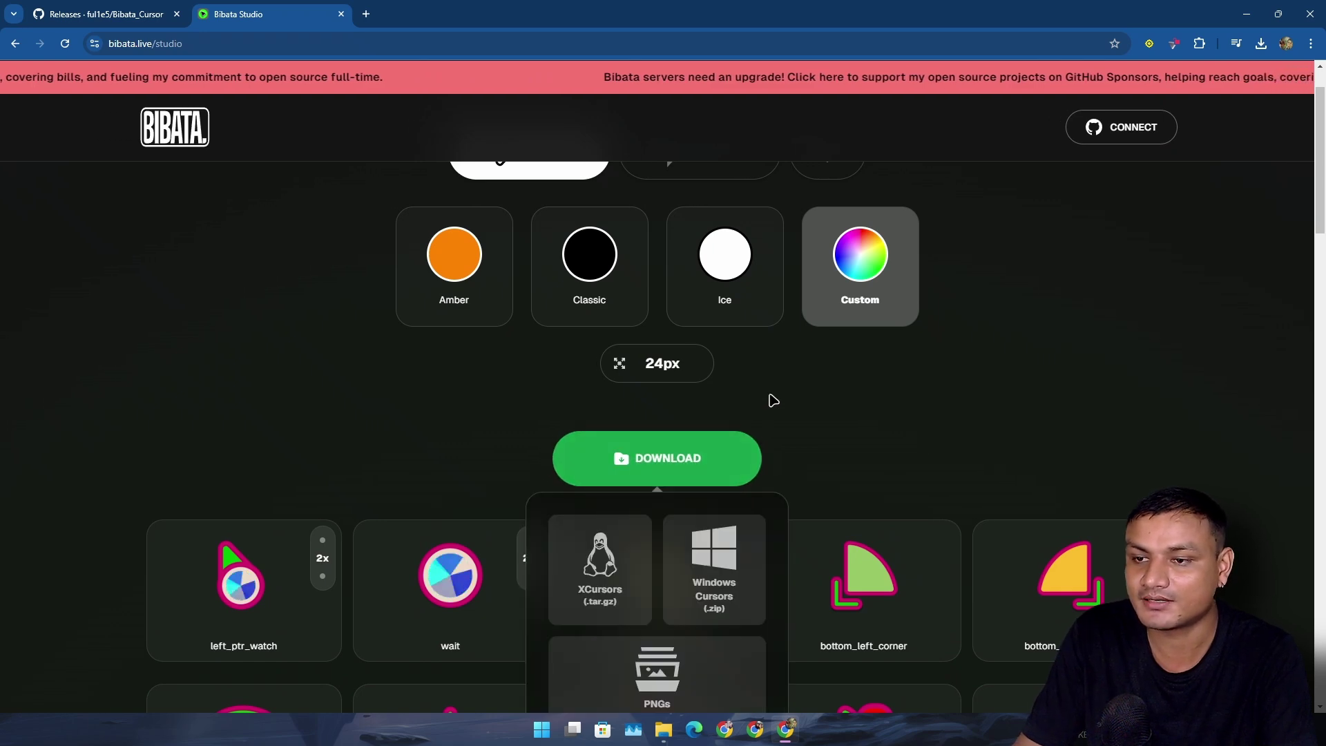
pyautogui.scroll(-2, 778, 393)
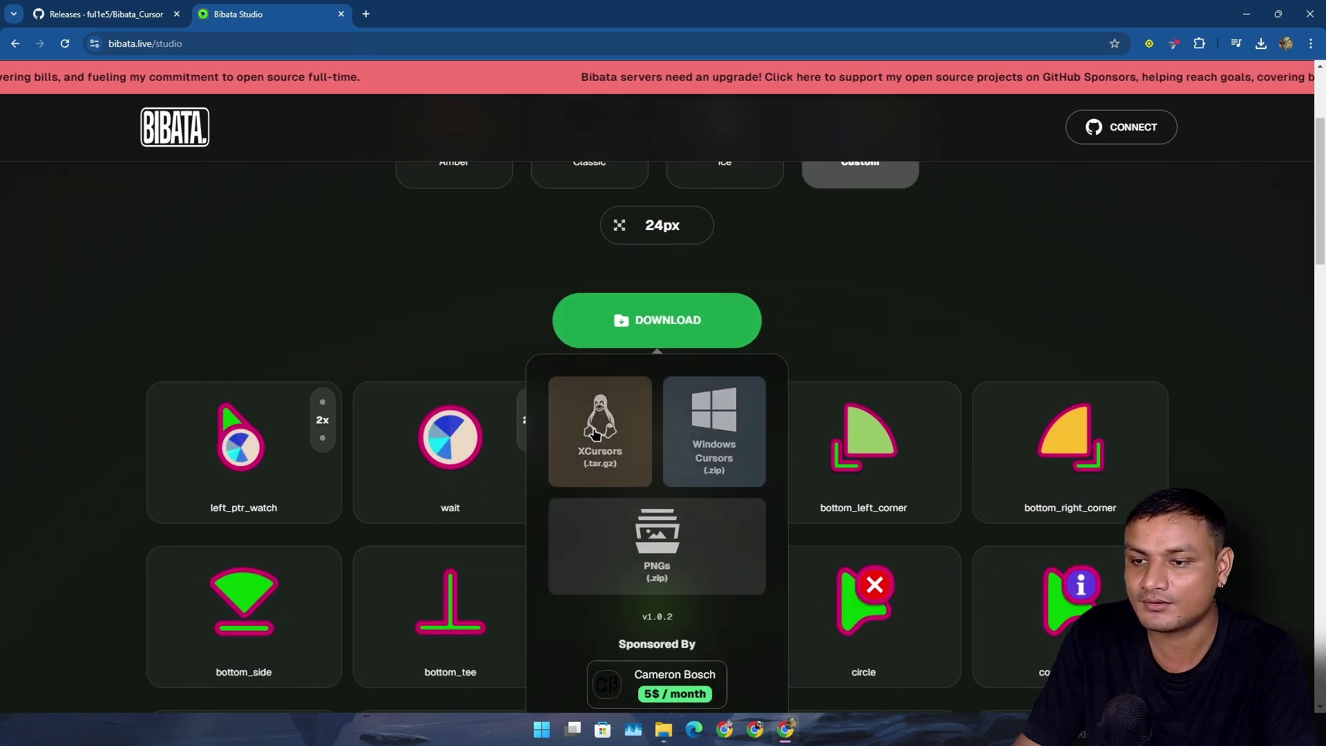
pyautogui.click(732, 449)
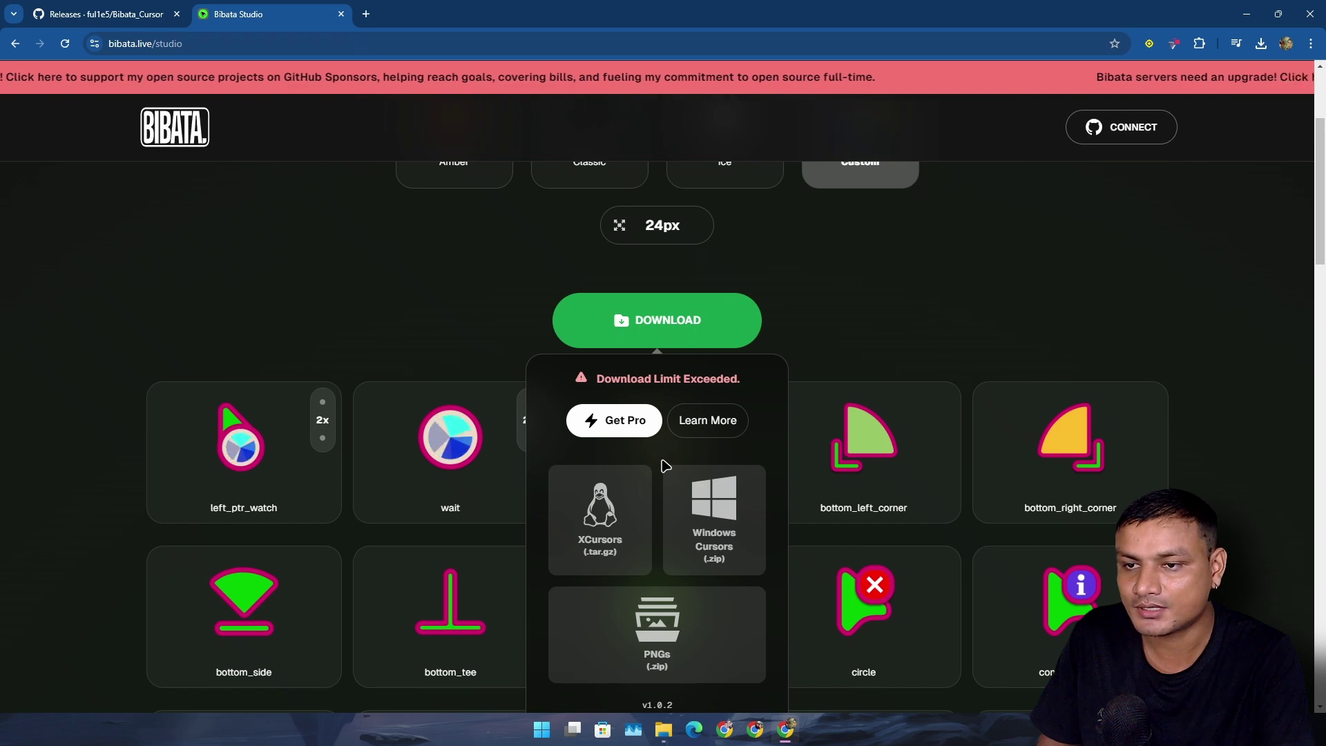
pyautogui.scroll(-3, 665, 466)
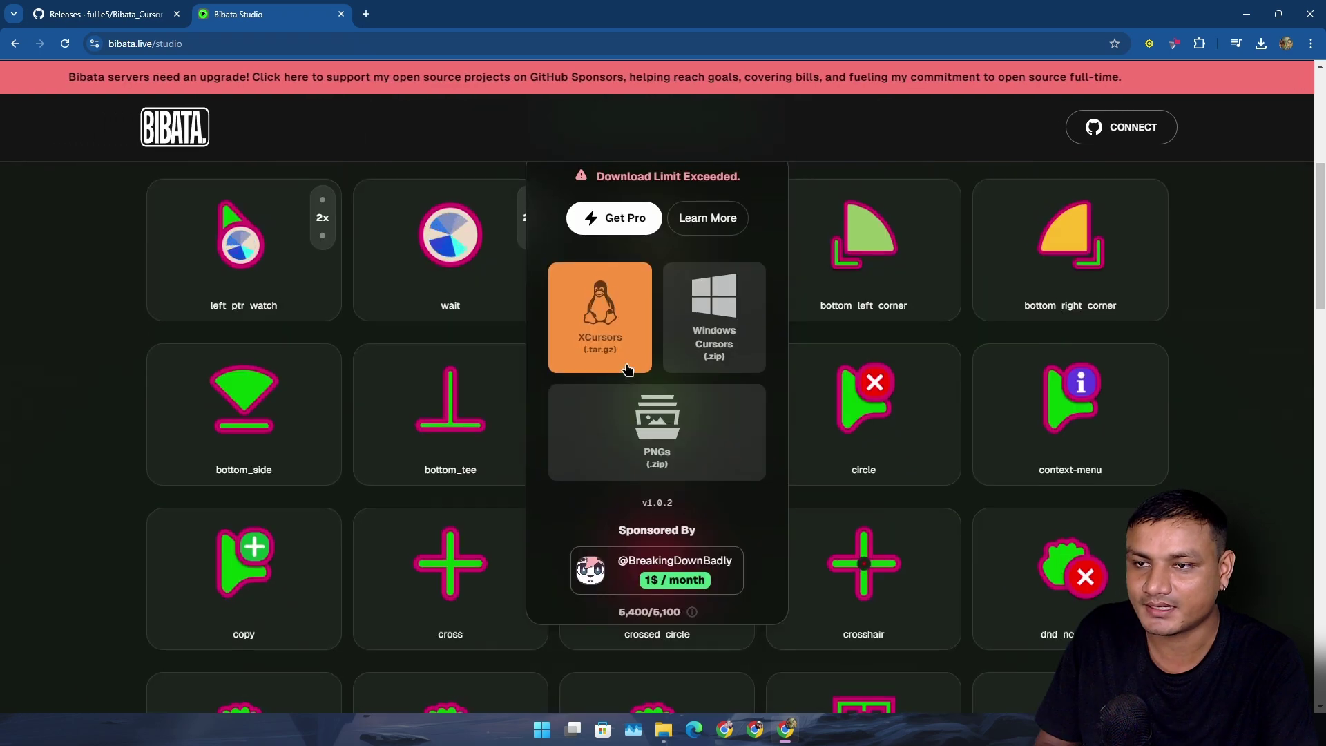
pyautogui.scroll(4, 627, 370)
# Retry downloading the custom green set and hit the 'Download Limit Exceeded' message.
pyautogui.click(624, 380)
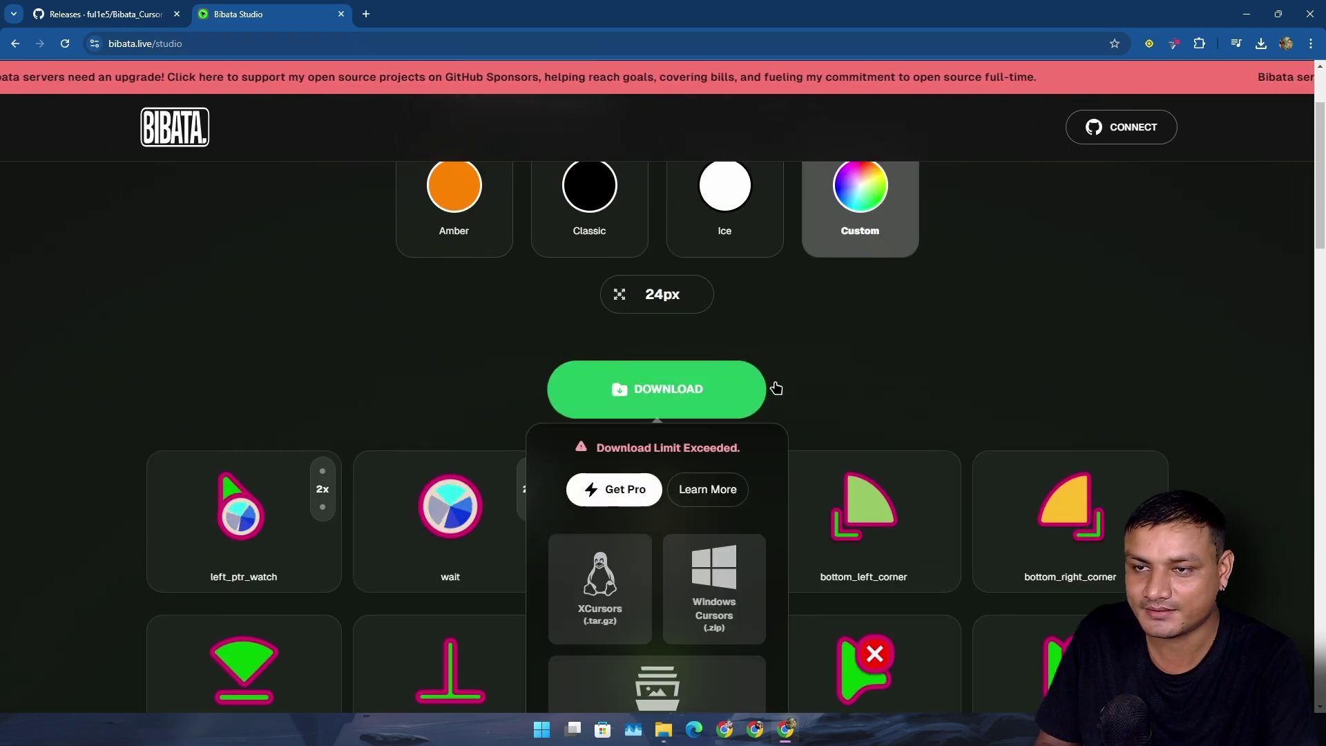
pyautogui.scroll(2, 863, 373)
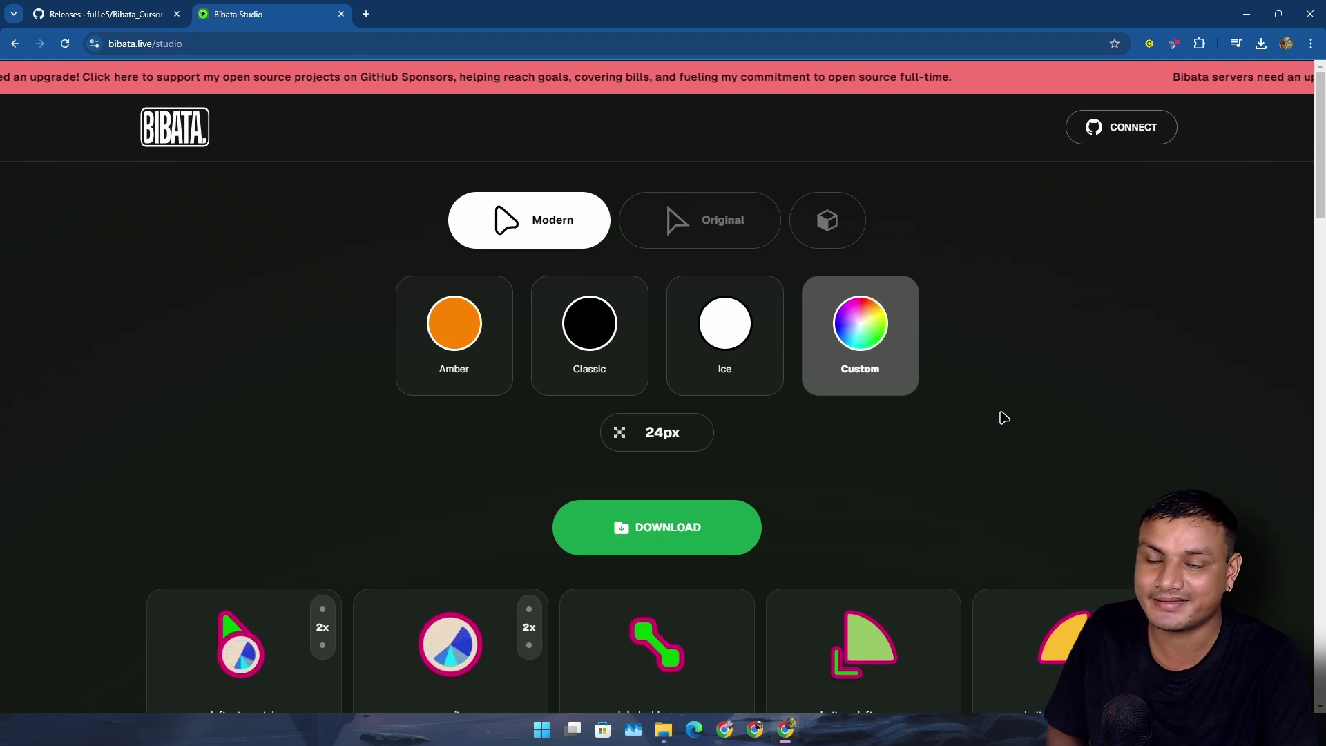
pyautogui.scroll(-2, 926, 420)
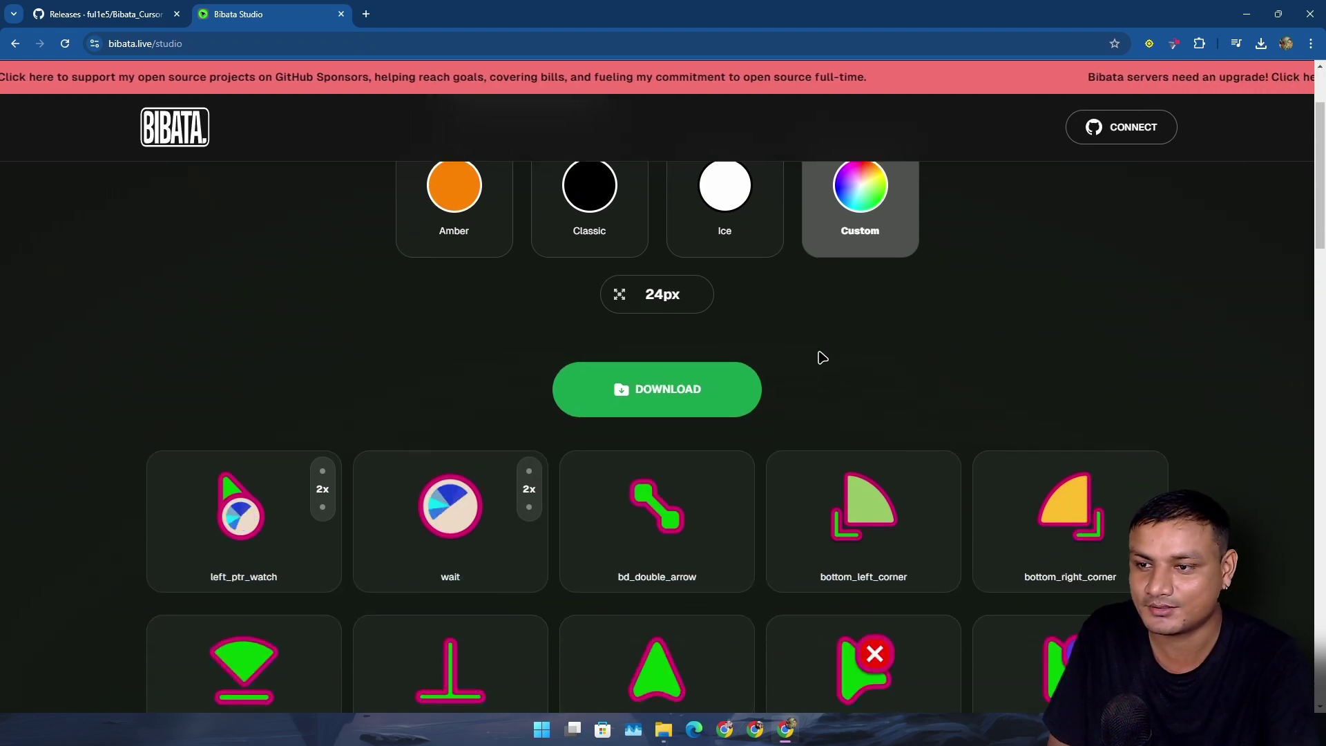
pyautogui.scroll(-10, 745, 379)
pyautogui.scroll(-5, 669, 399)
pyautogui.scroll(10, 764, 384)
pyautogui.scroll(4, 749, 387)
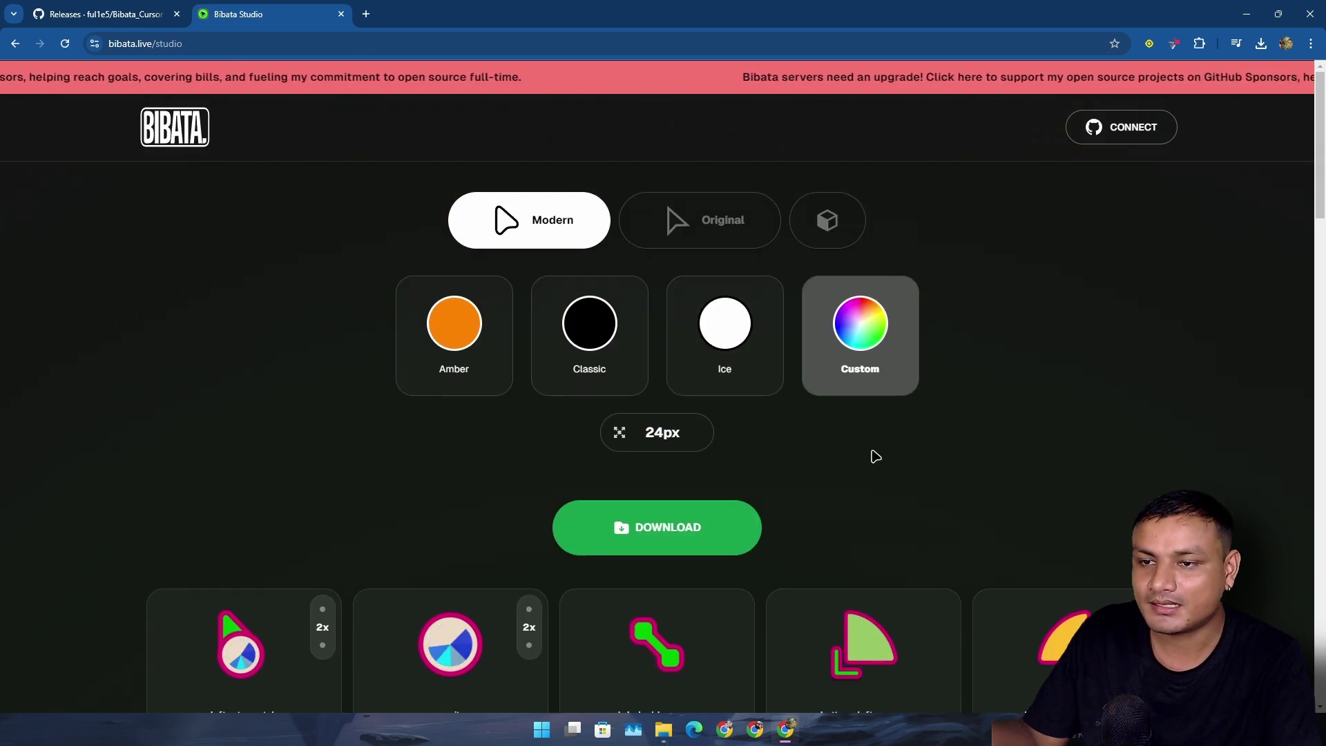
pyautogui.scroll(-1, 760, 453)
pyautogui.click(701, 456)
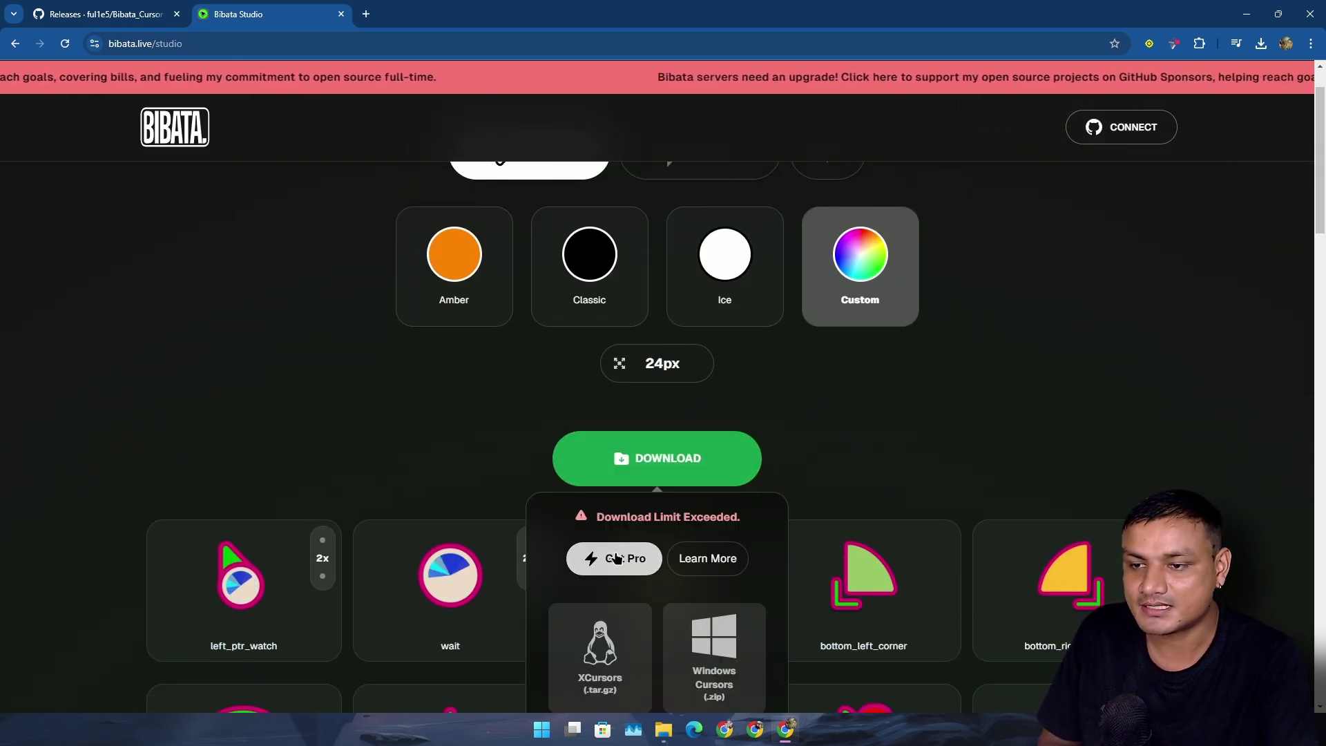
pyautogui.scroll(-4, 876, 428)
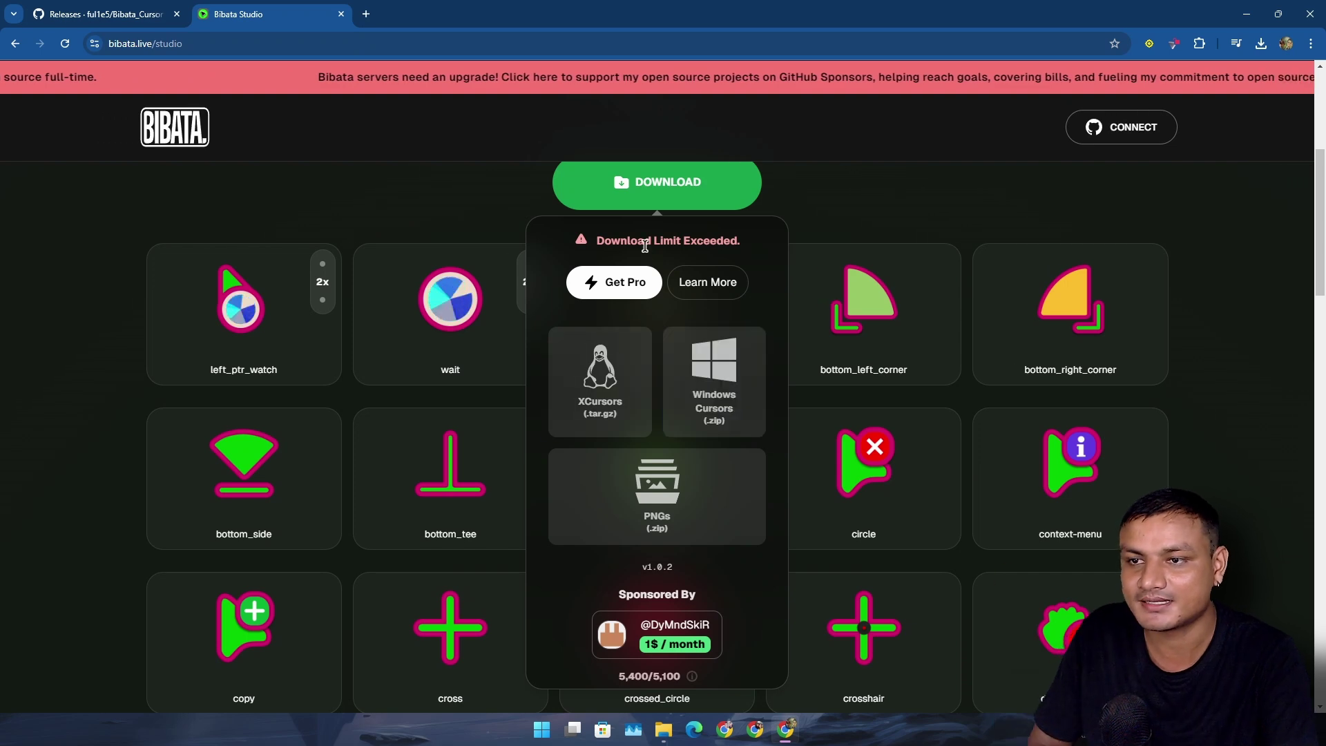
pyautogui.scroll(-4, 692, 484)
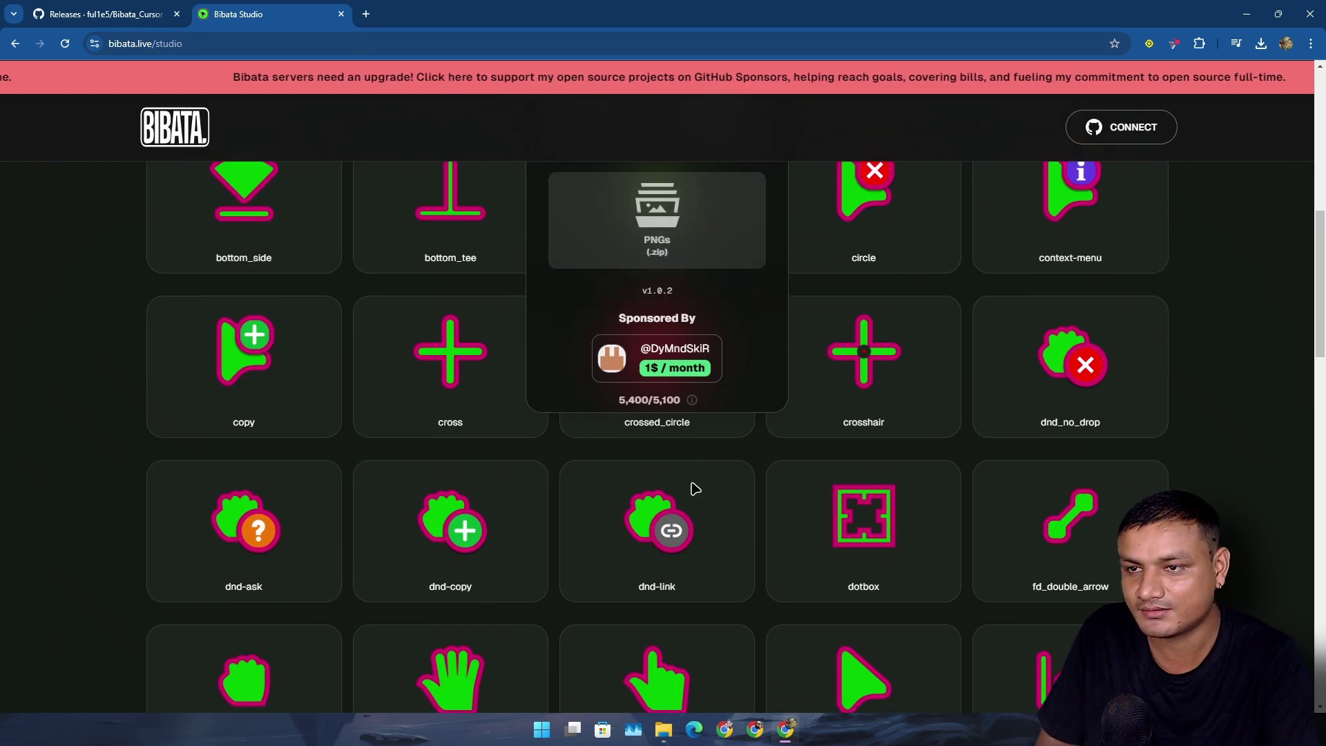
pyautogui.scroll(-15, 695, 484)
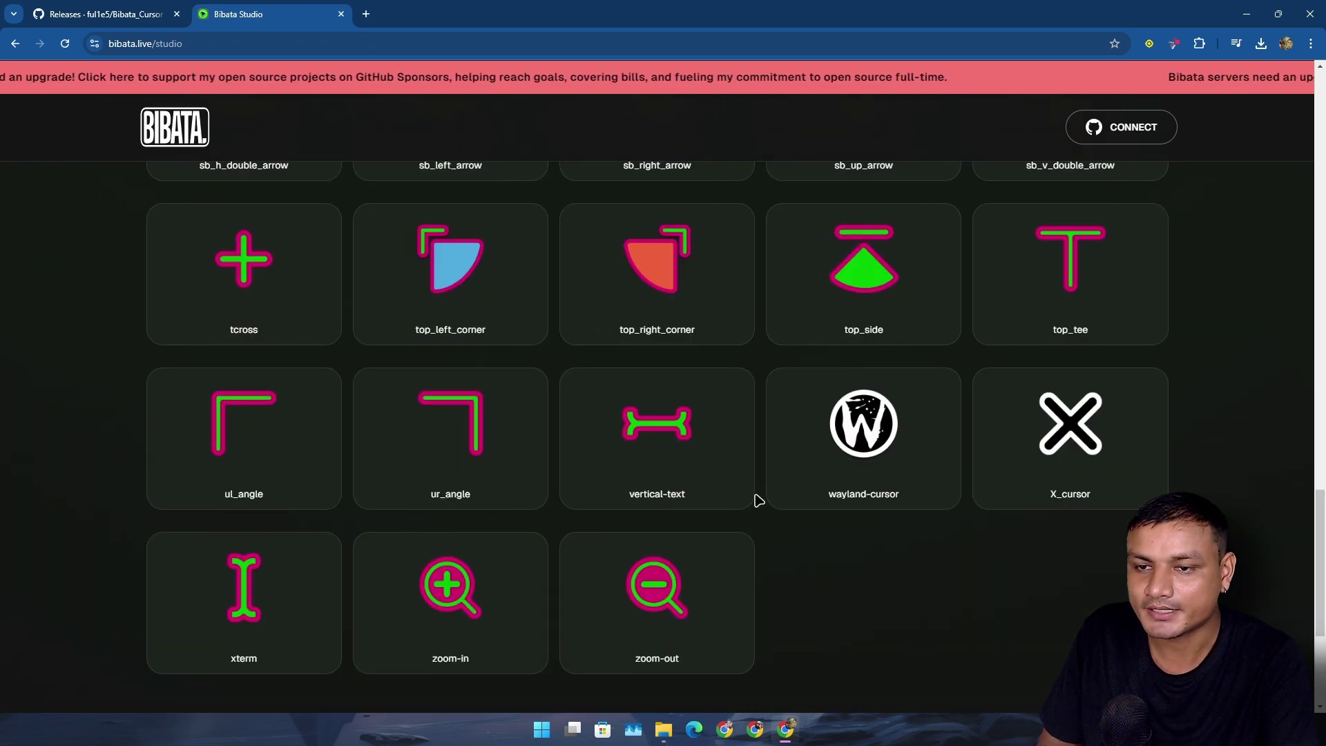
pyautogui.scroll(15, 758, 498)
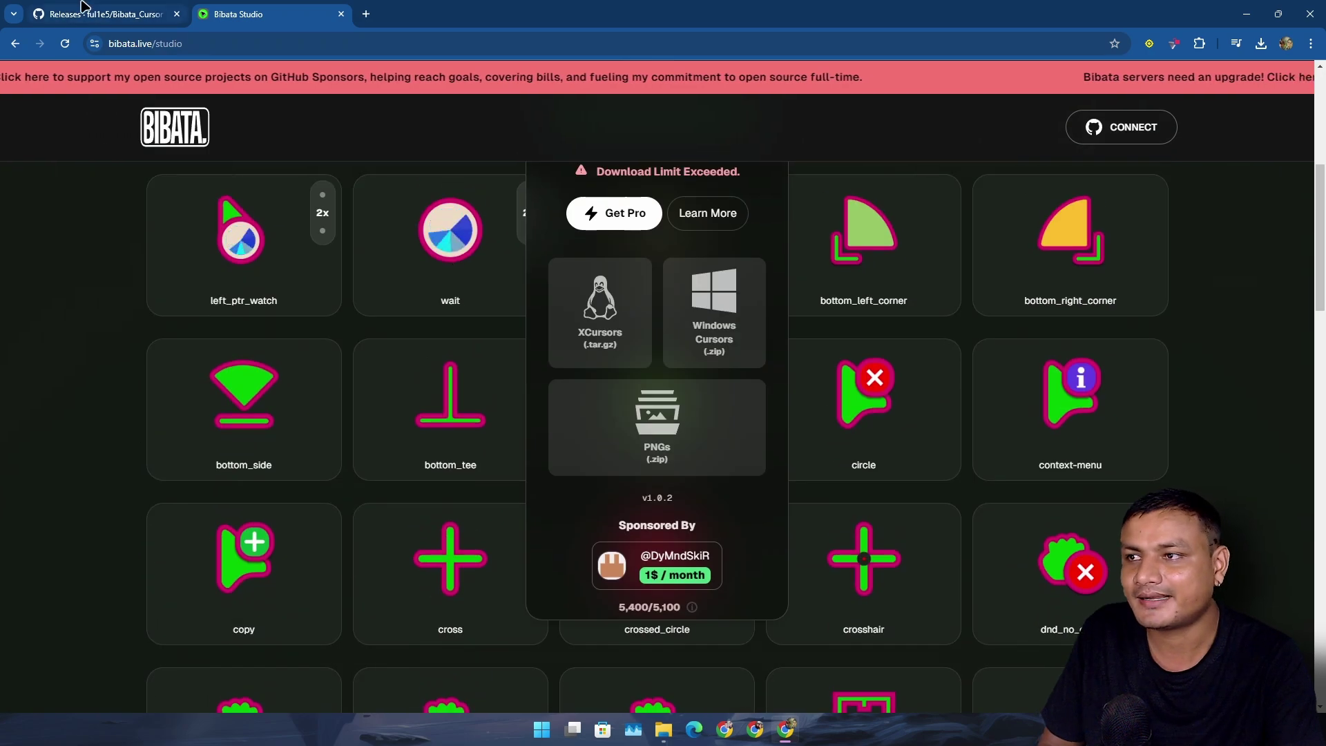
# Glance at the GitHub releases tab, then return to Bibata Studio and scroll its page.
pyautogui.hotkey('ctrl', 'shift', 'Tab')
pyautogui.scroll(4, 611, 405)
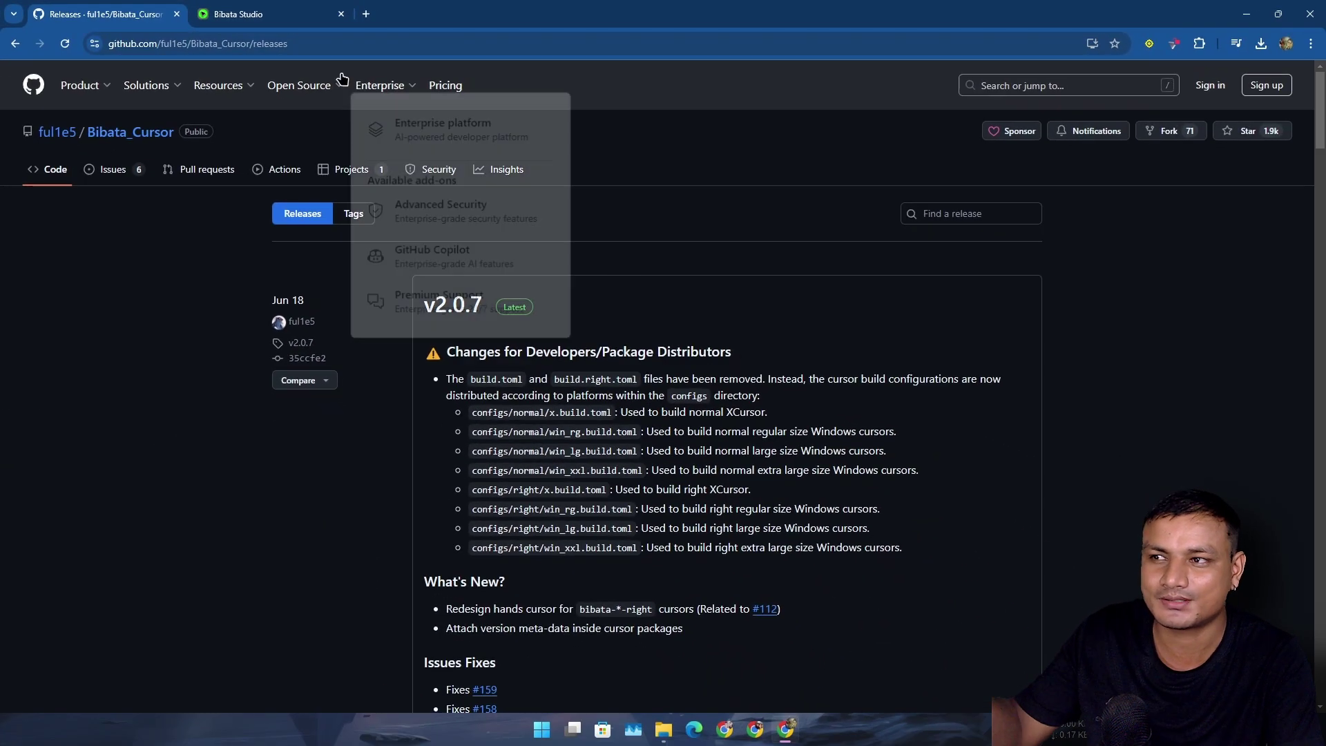
pyautogui.click(238, 14)
pyautogui.scroll(5, 760, 345)
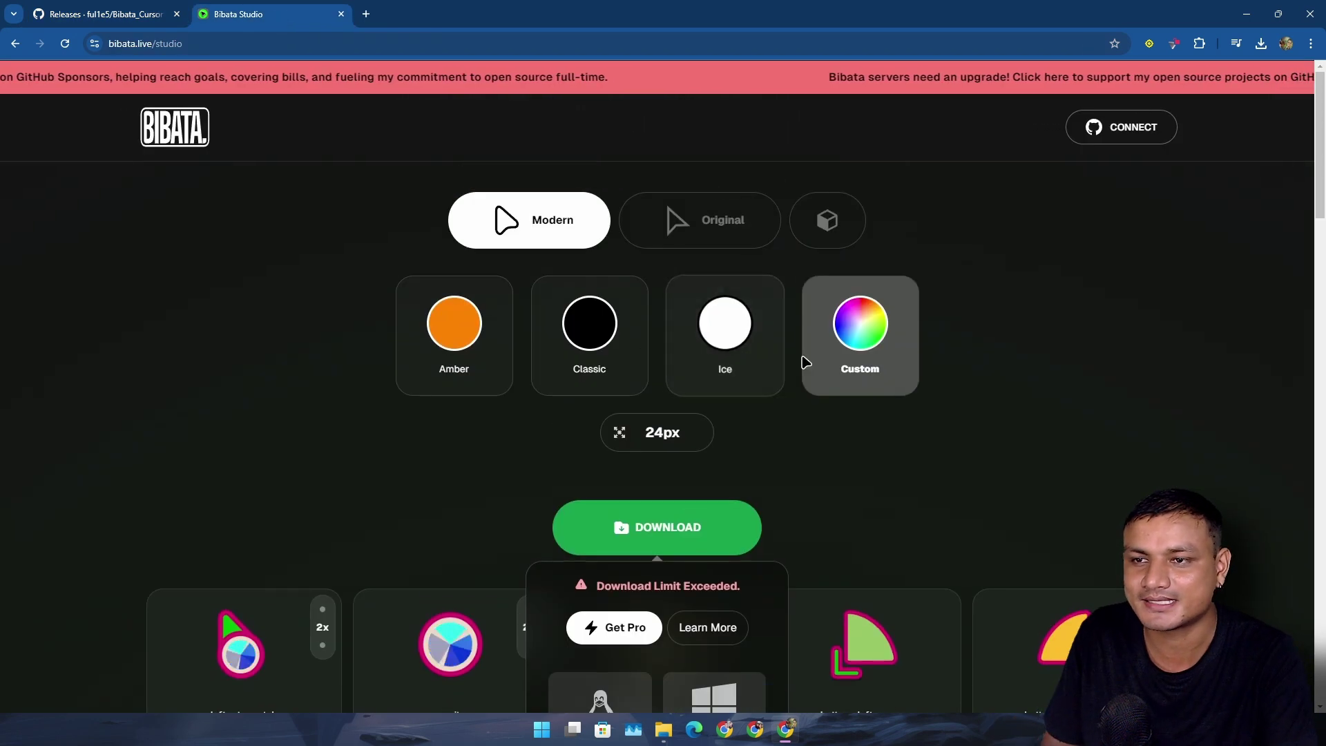
pyautogui.scroll(-4, 891, 345)
pyautogui.scroll(3, 877, 325)
pyautogui.scroll(-6, 772, 384)
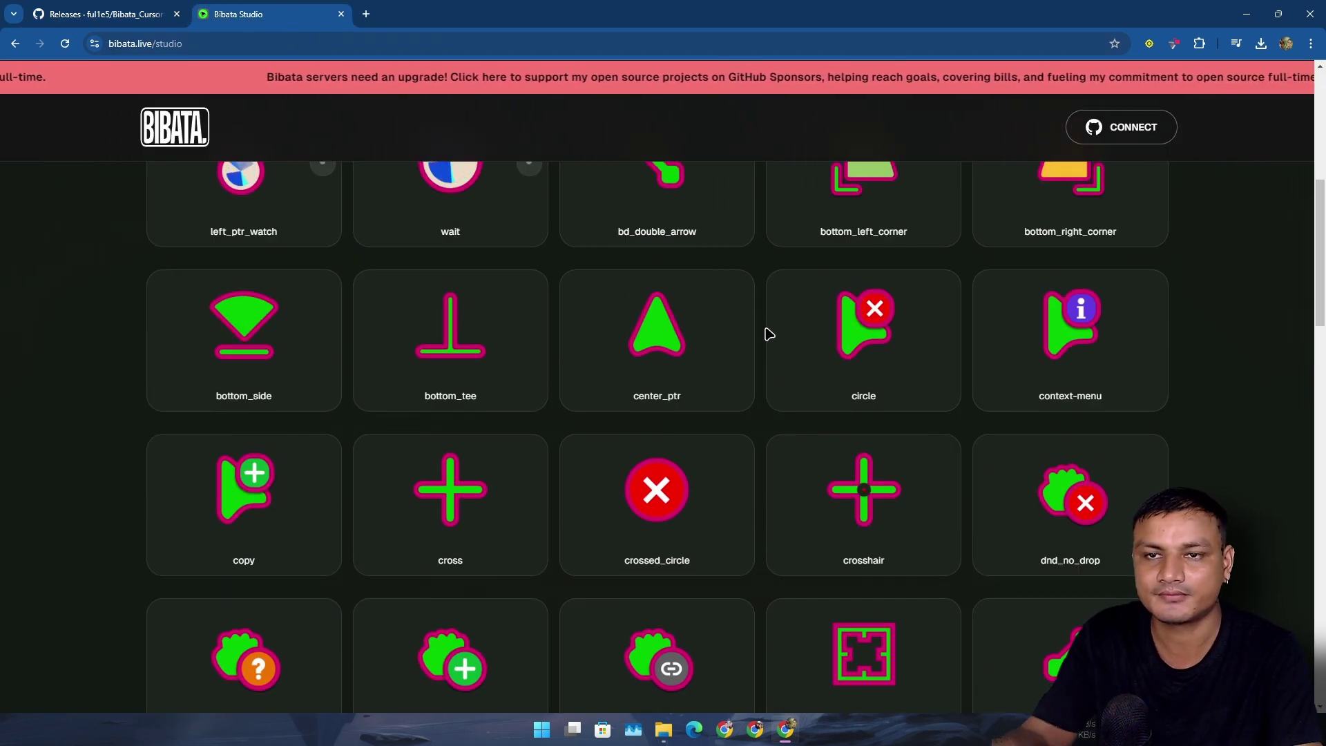
pyautogui.scroll(1, 766, 331)
pyautogui.scroll(5, 771, 336)
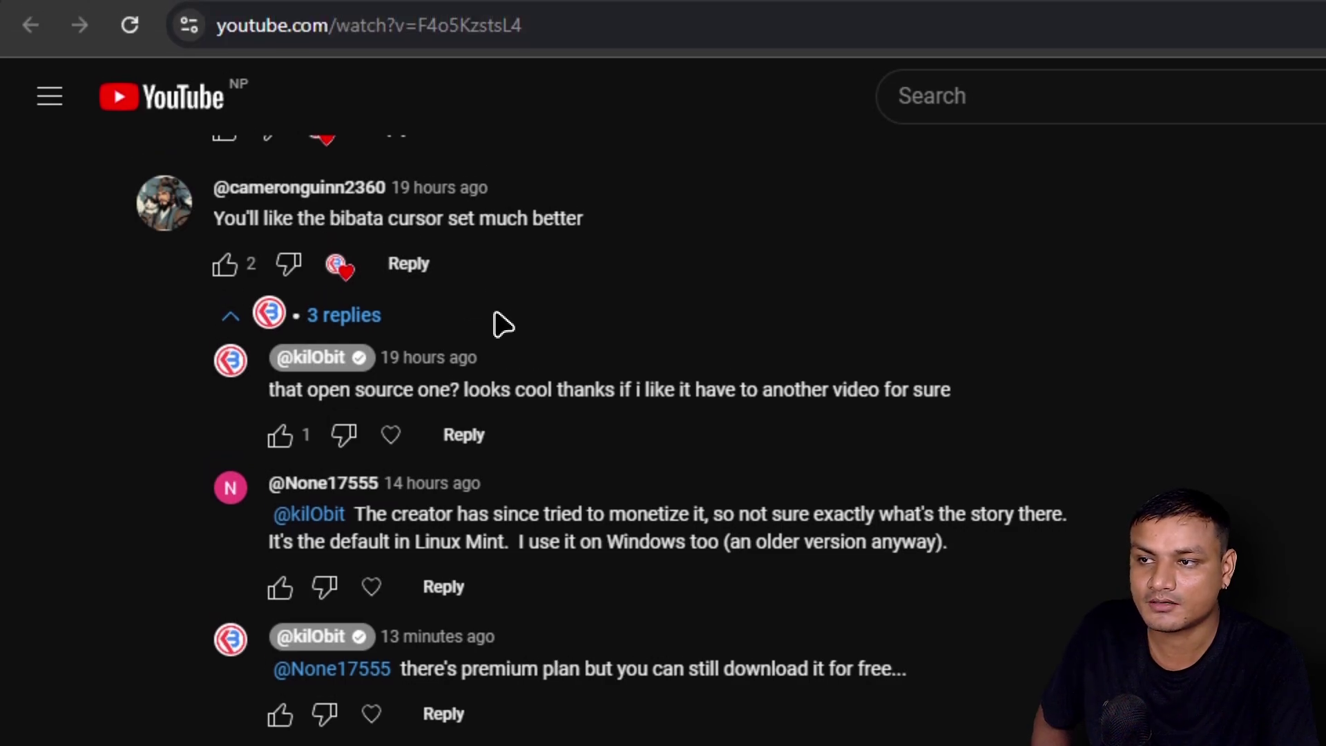
pyautogui.scroll(-2, 488, 475)
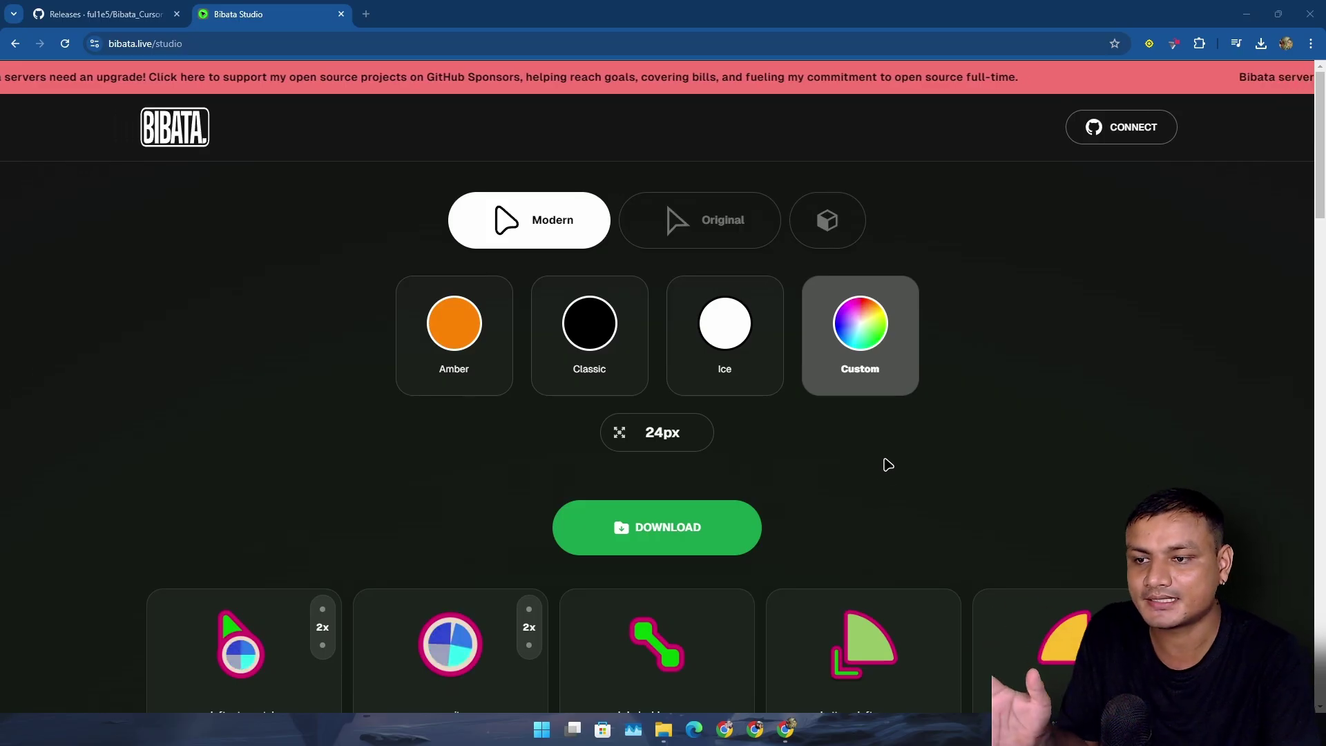
# Open the Bibata_Cursor repository's main page on GitHub.
pyautogui.scroll(-6, 888, 464)
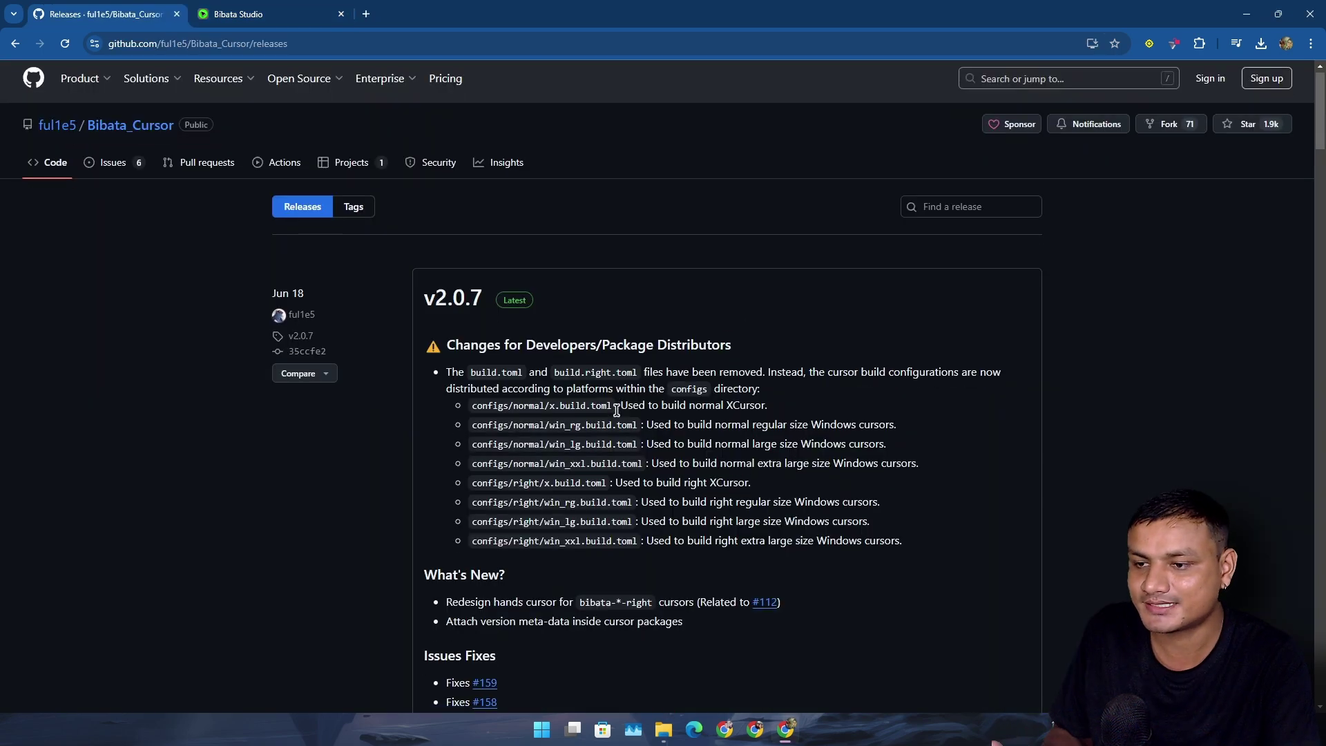
pyautogui.scroll(-4, 594, 432)
pyautogui.scroll(3, 506, 260)
pyautogui.scroll(-6, 398, 375)
pyautogui.scroll(-7, 398, 375)
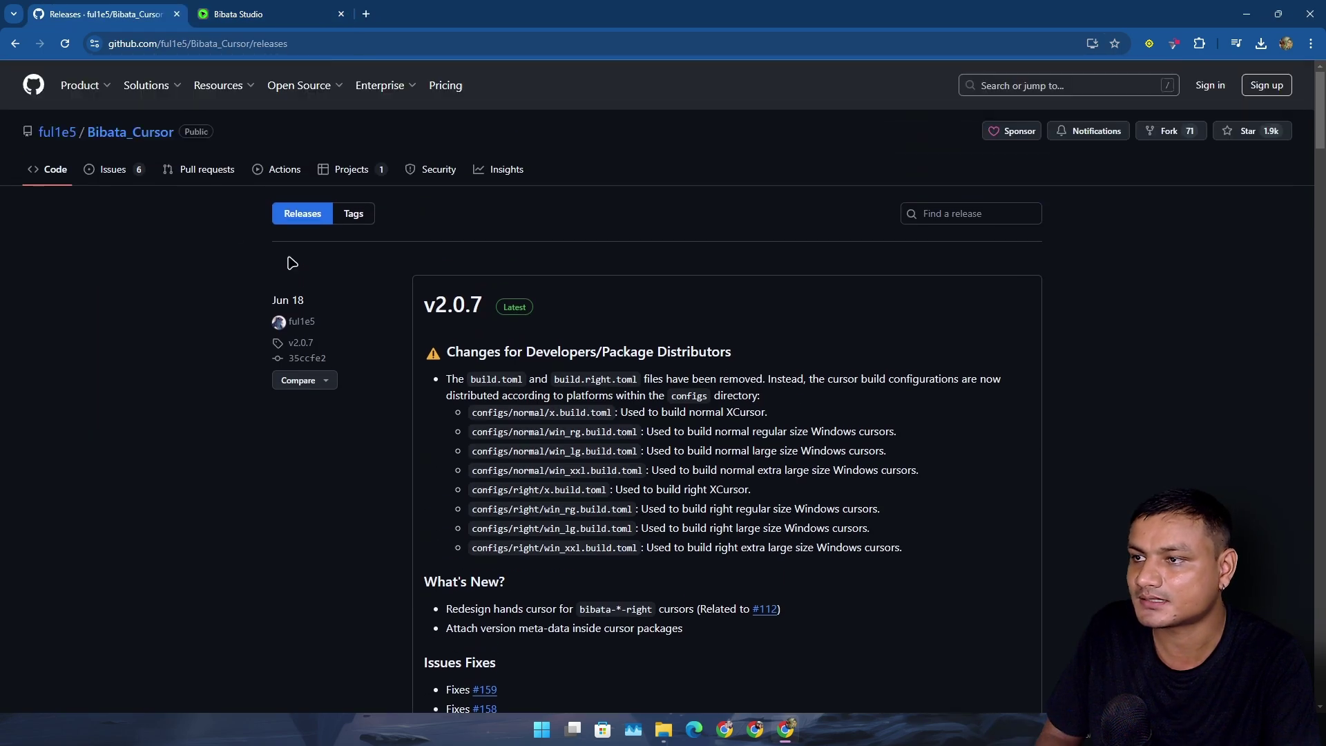
pyautogui.click(104, 135)
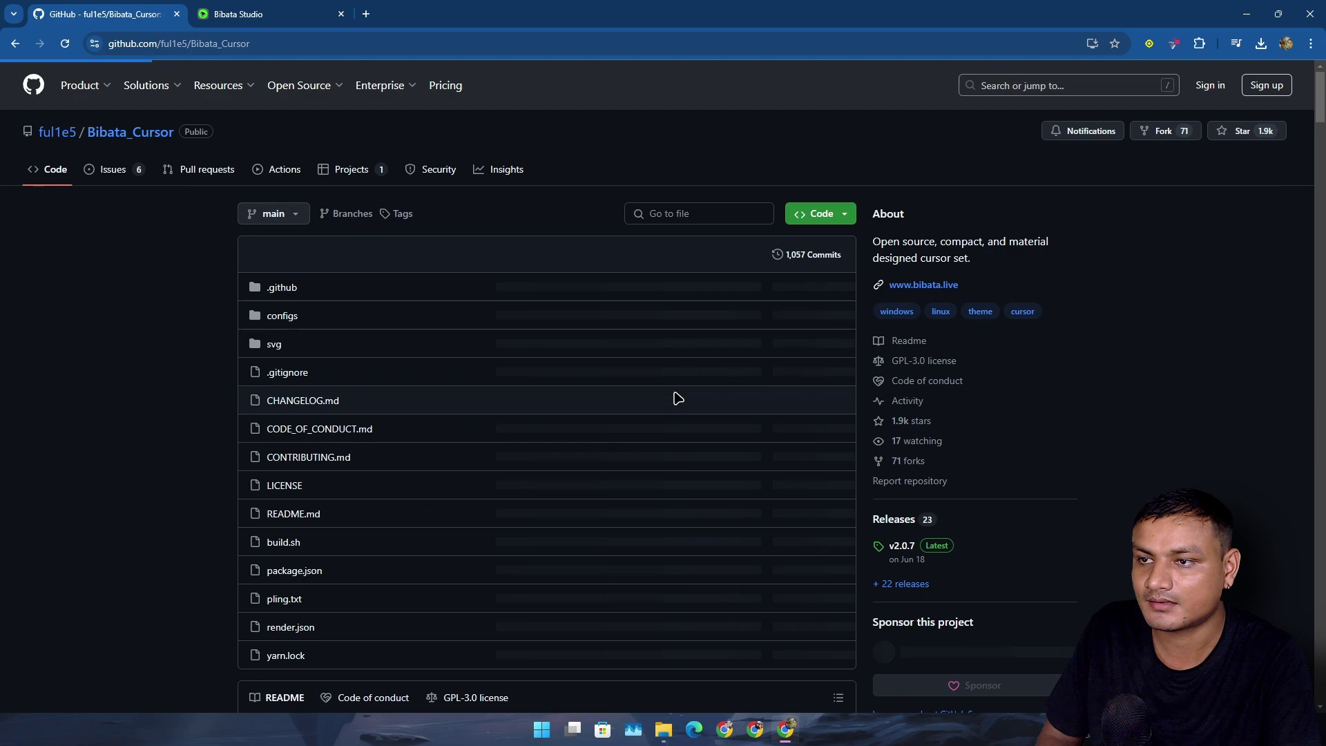
# Browse the README previews of the free Amber, Classic and Ice cursor presets.
pyautogui.scroll(-15, 675, 394)
pyautogui.scroll(-15, 434, 450)
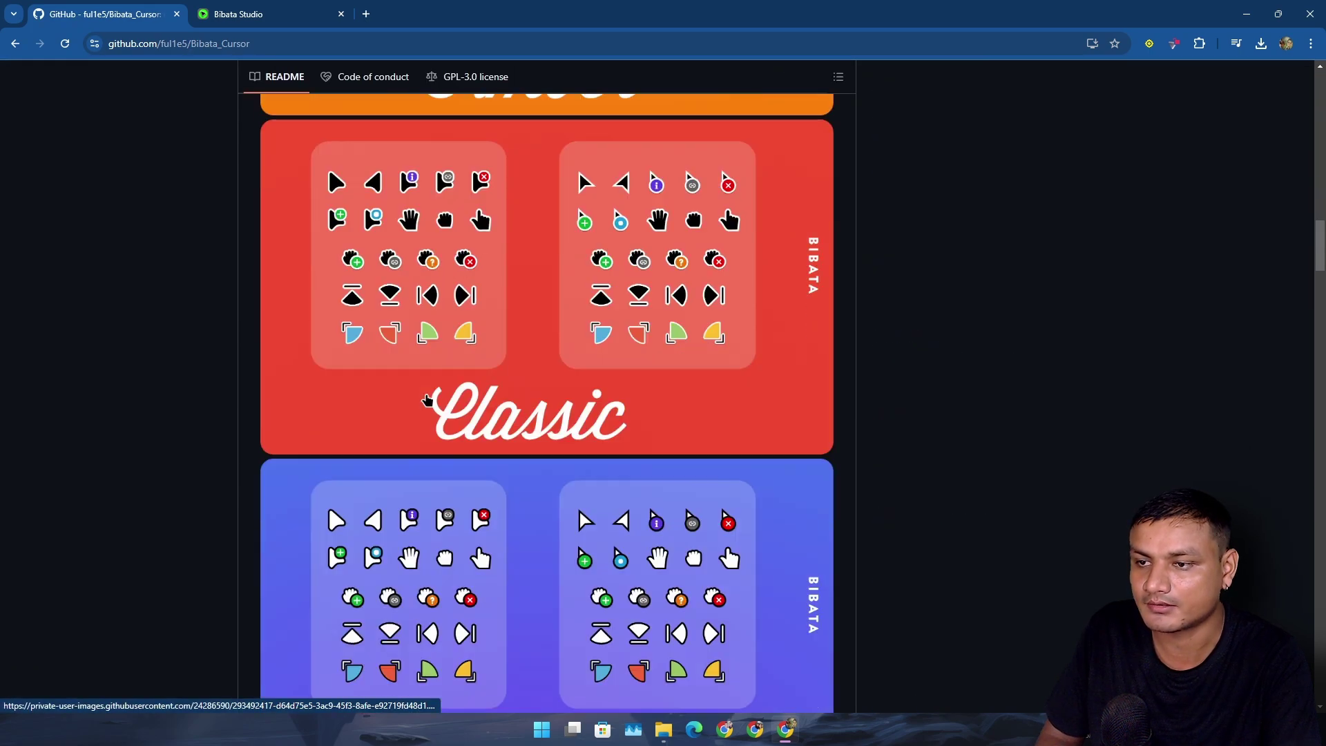
pyautogui.scroll(-8, 533, 409)
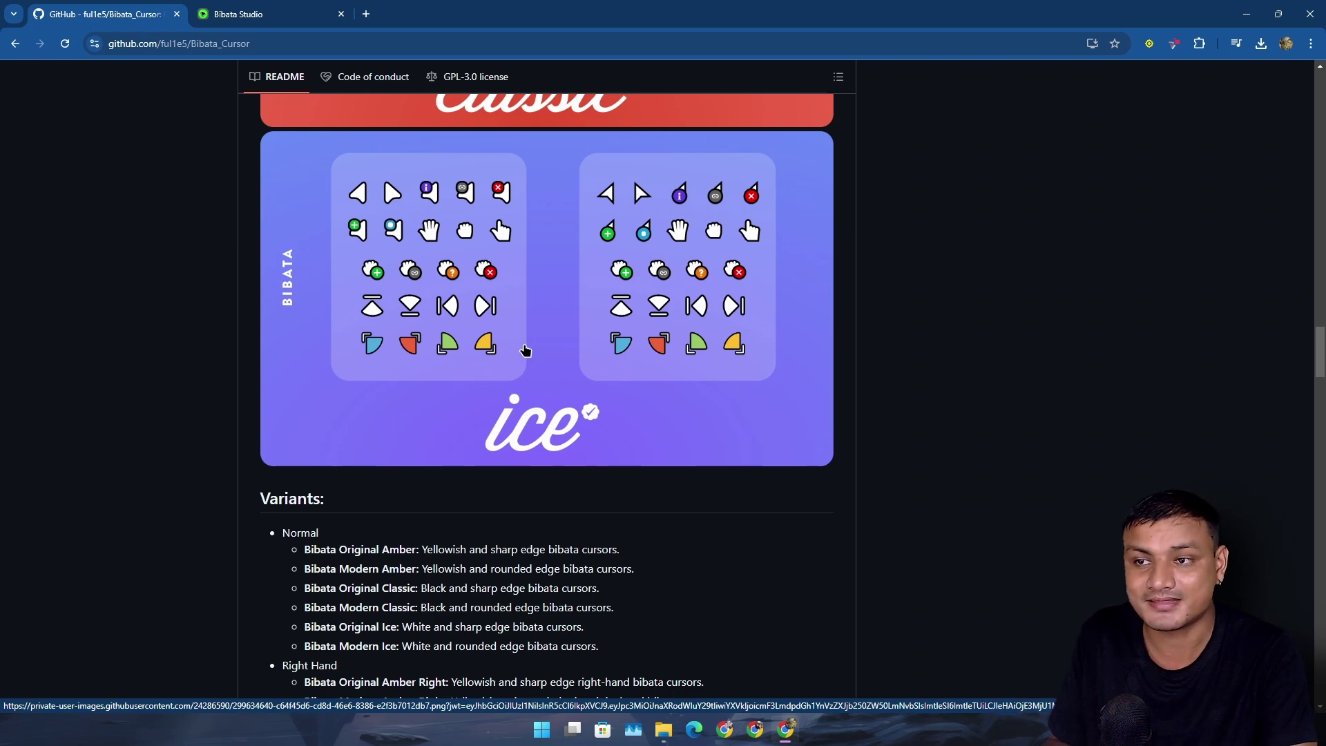
pyautogui.scroll(5, 484, 379)
pyautogui.scroll(5, 433, 412)
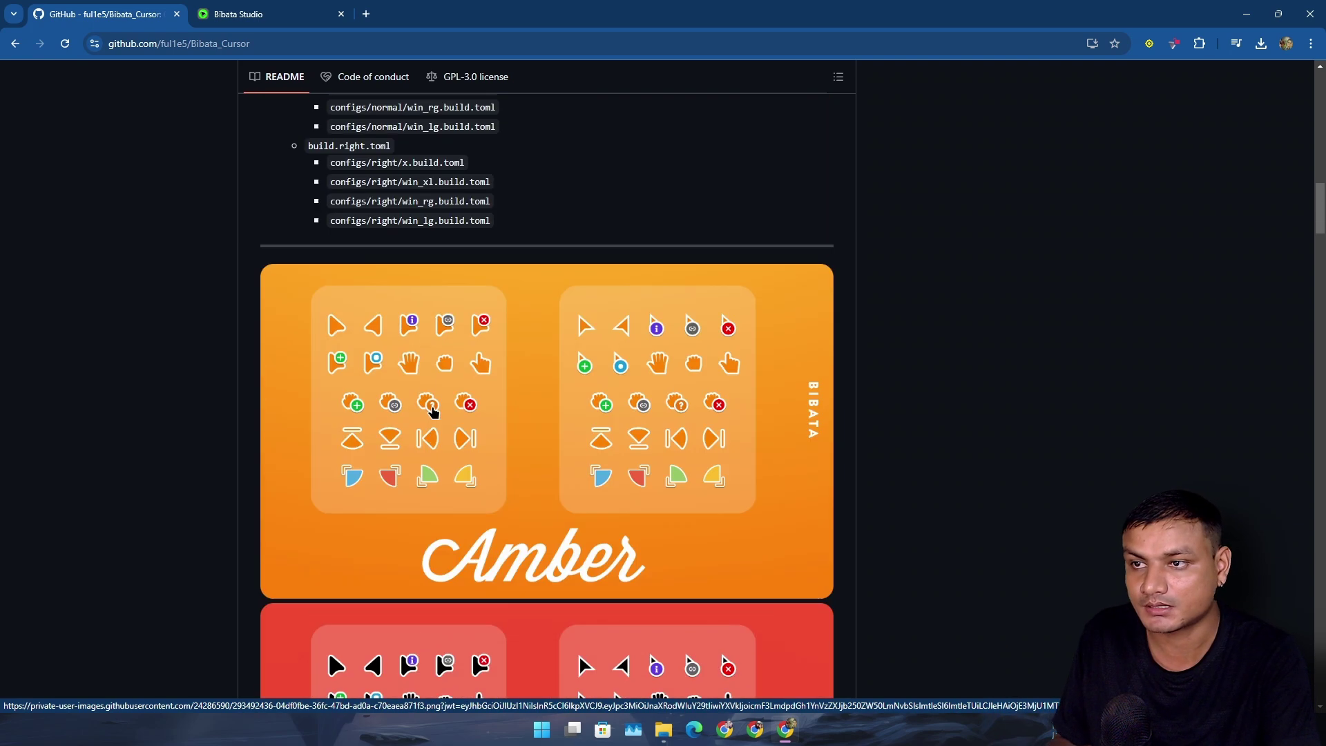
pyautogui.scroll(-2, 429, 401)
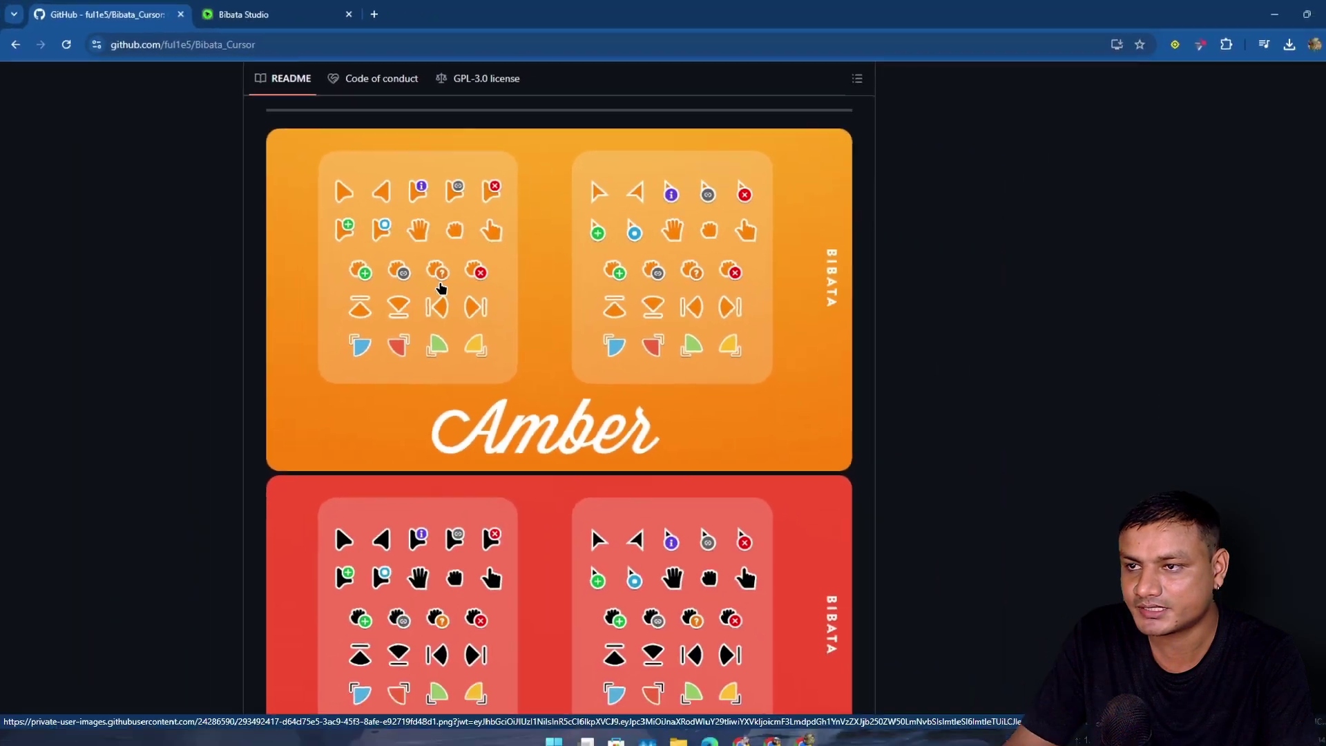
pyautogui.scroll(-7, 448, 373)
pyautogui.scroll(-15, 448, 384)
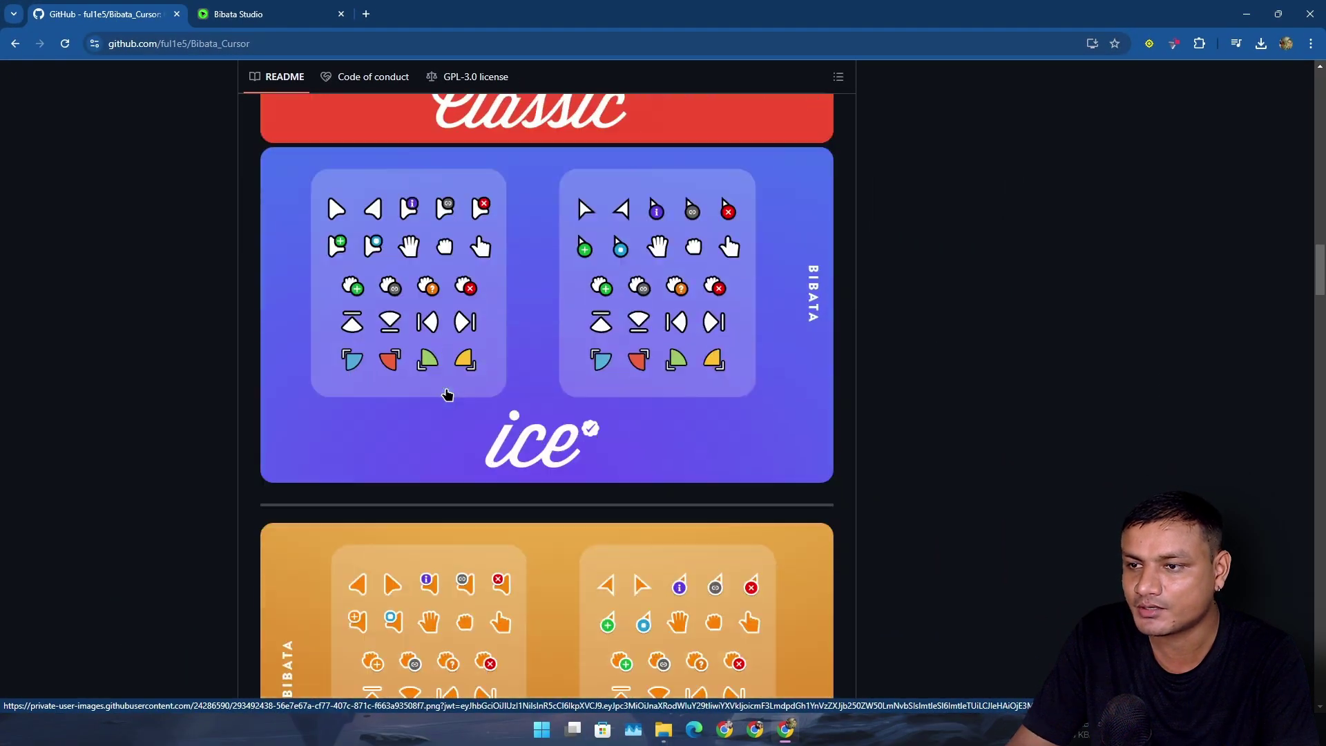
pyautogui.scroll(-3, 445, 395)
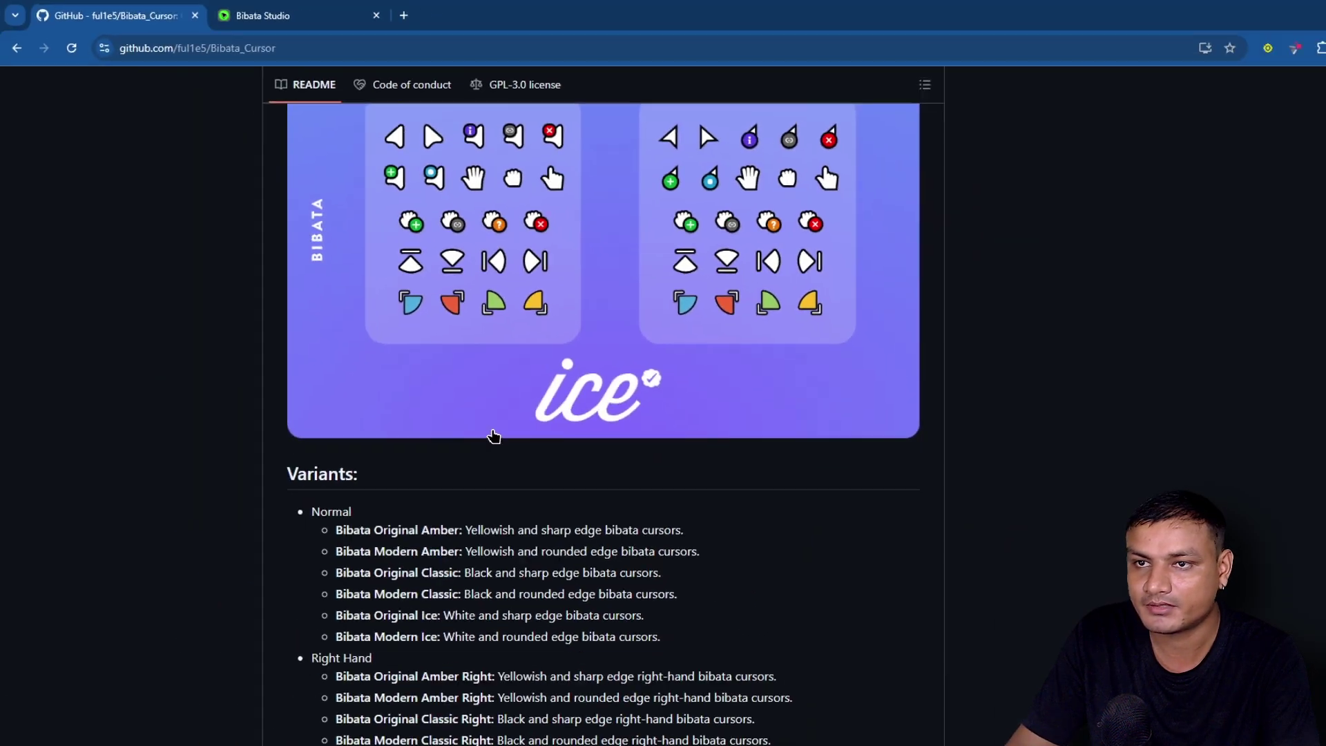
pyautogui.scroll(7, 984, 328)
pyautogui.scroll(-3, 984, 329)
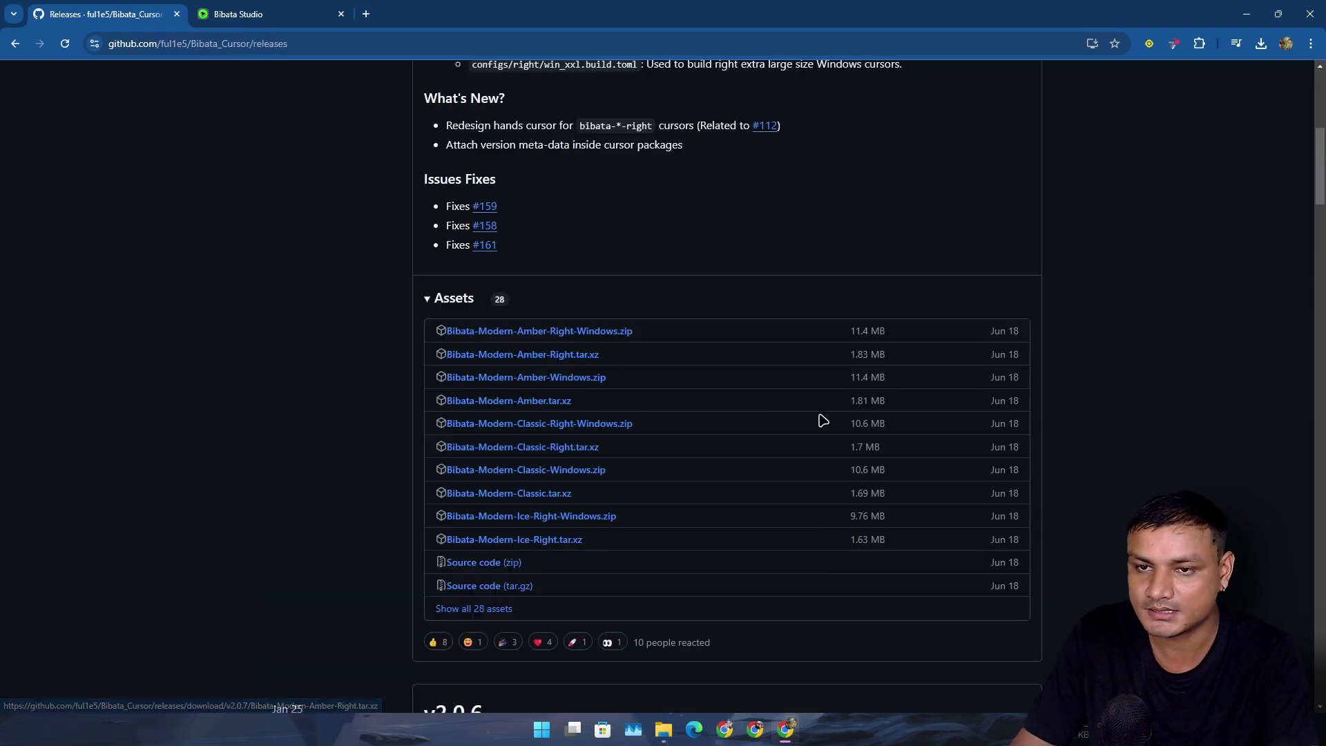
pyautogui.scroll(-20, 492, 359)
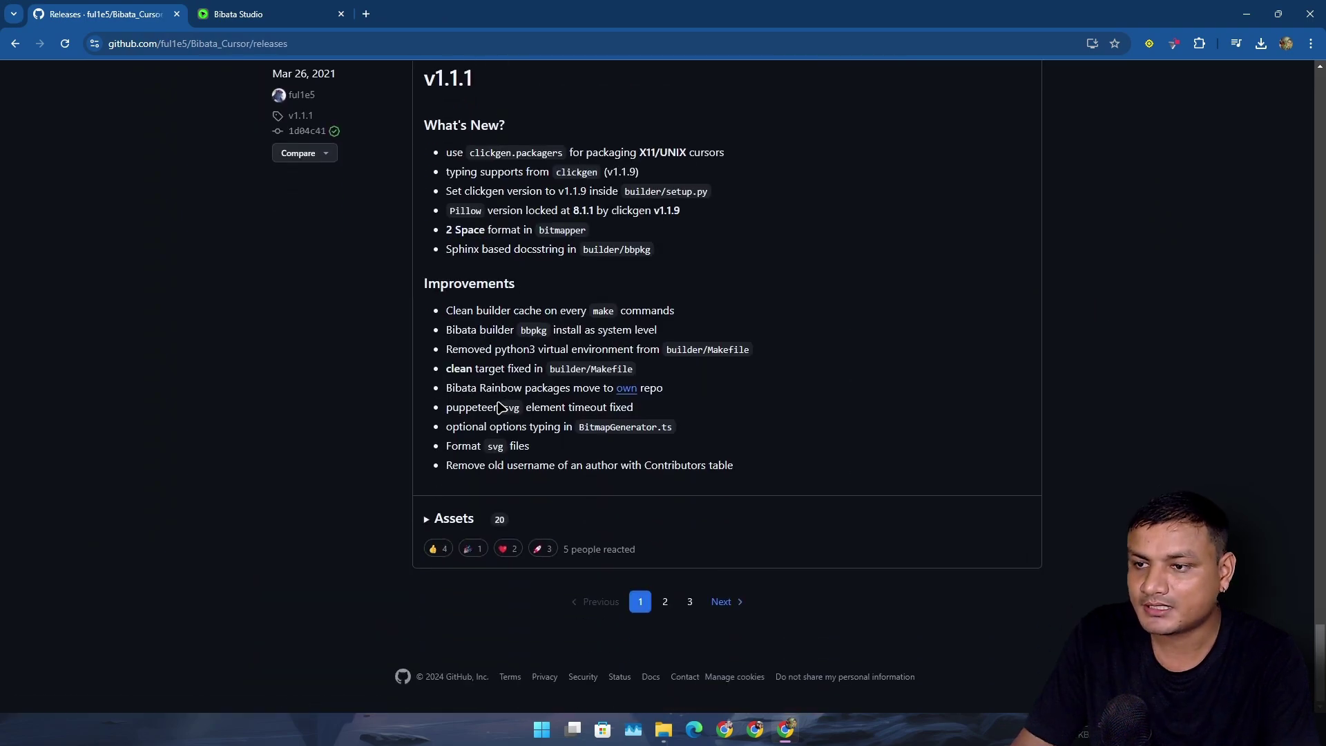
pyautogui.scroll(15, 724, 359)
pyautogui.scroll(20, 723, 390)
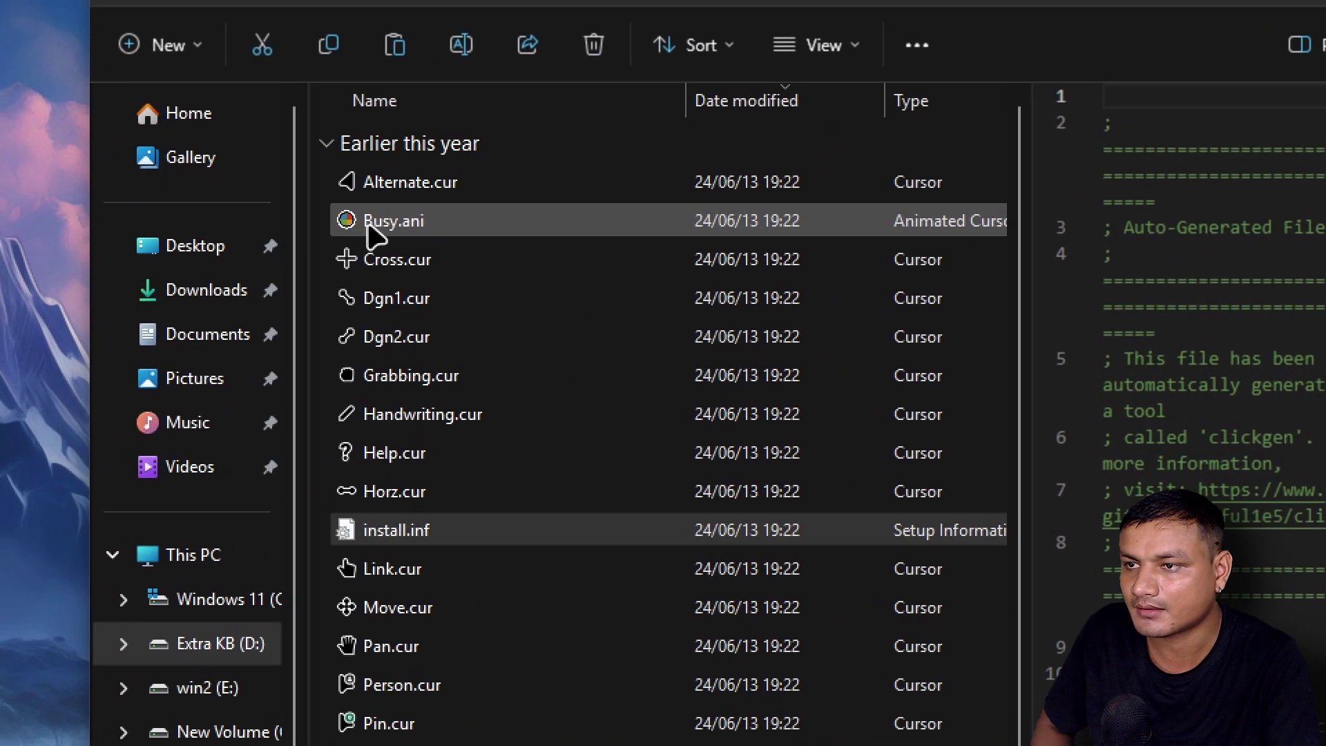
# Close the Bibata-Modern-Classic-Extra-Large-Windows cursor folder, leaving only the empty desktop.
pyautogui.scroll(-2, 392, 518)
pyautogui.scroll(2, 687, 549)
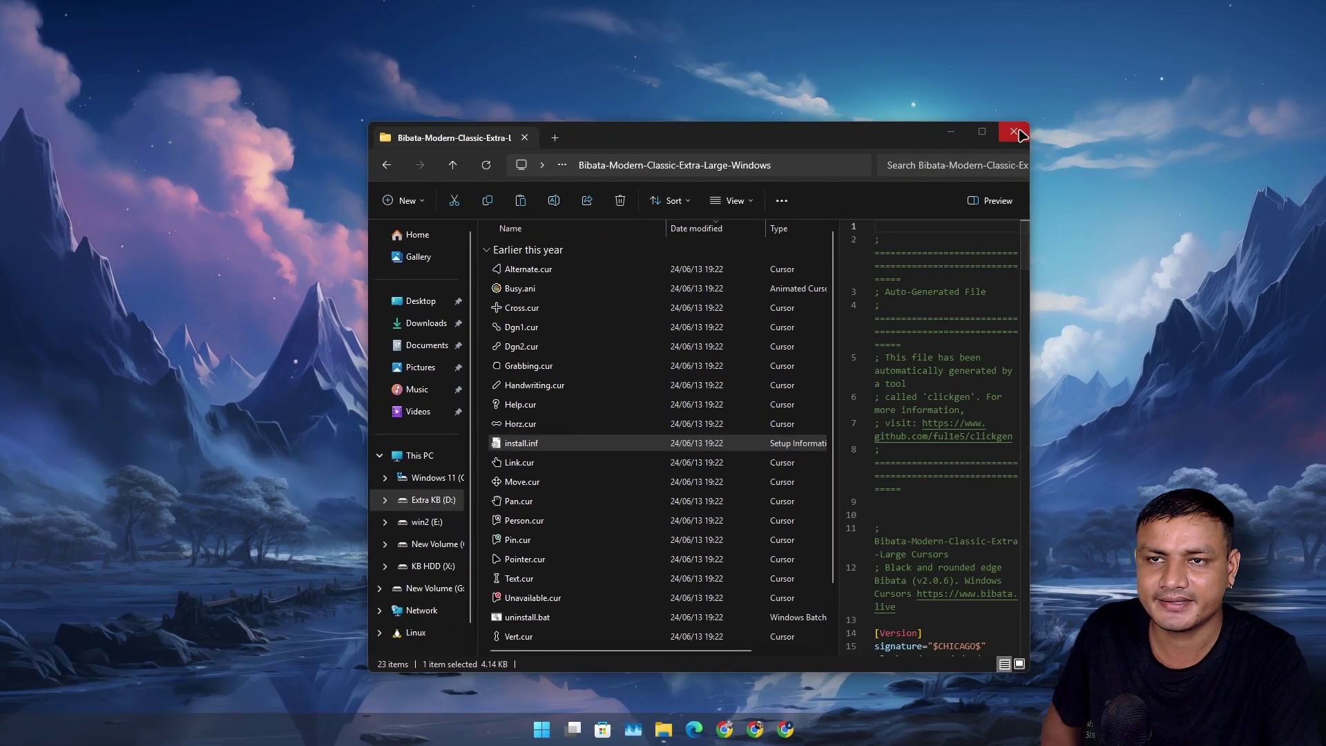
pyautogui.click(1015, 129)
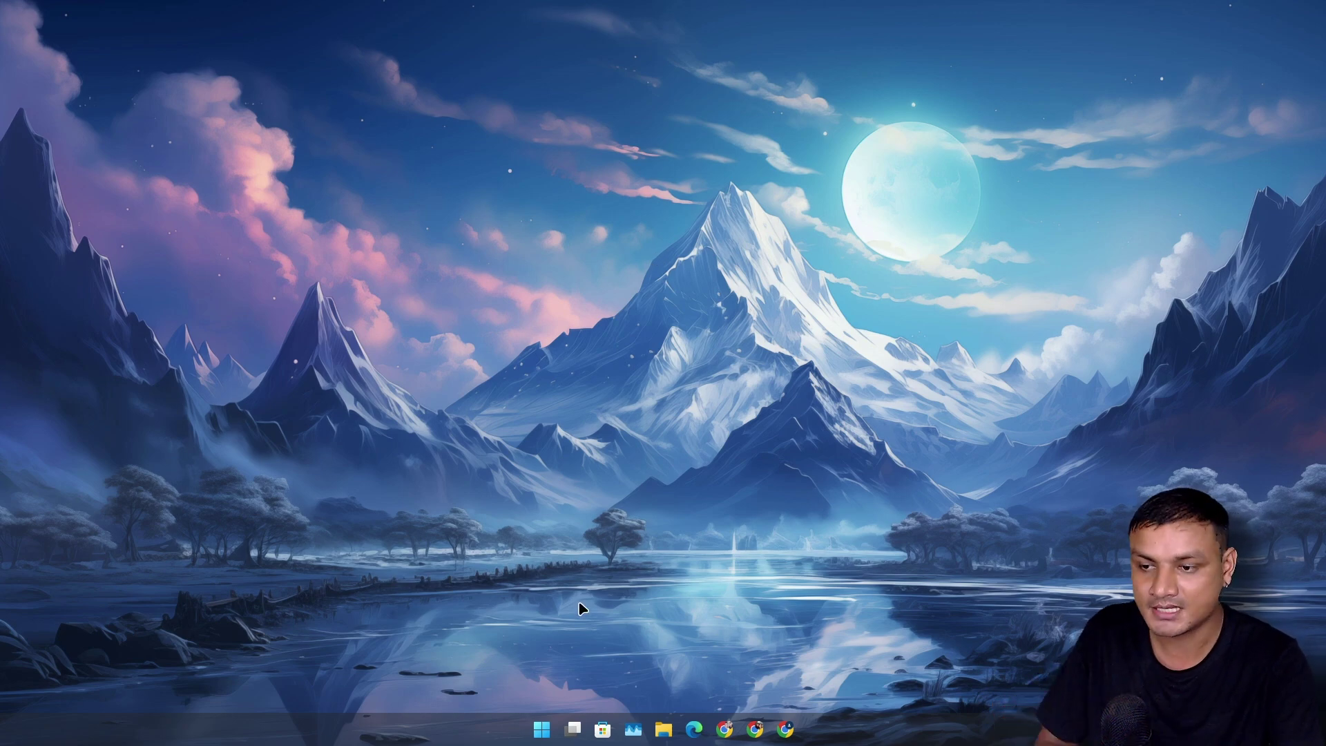
pyautogui.click(542, 728)
pyautogui.click(1031, 191)
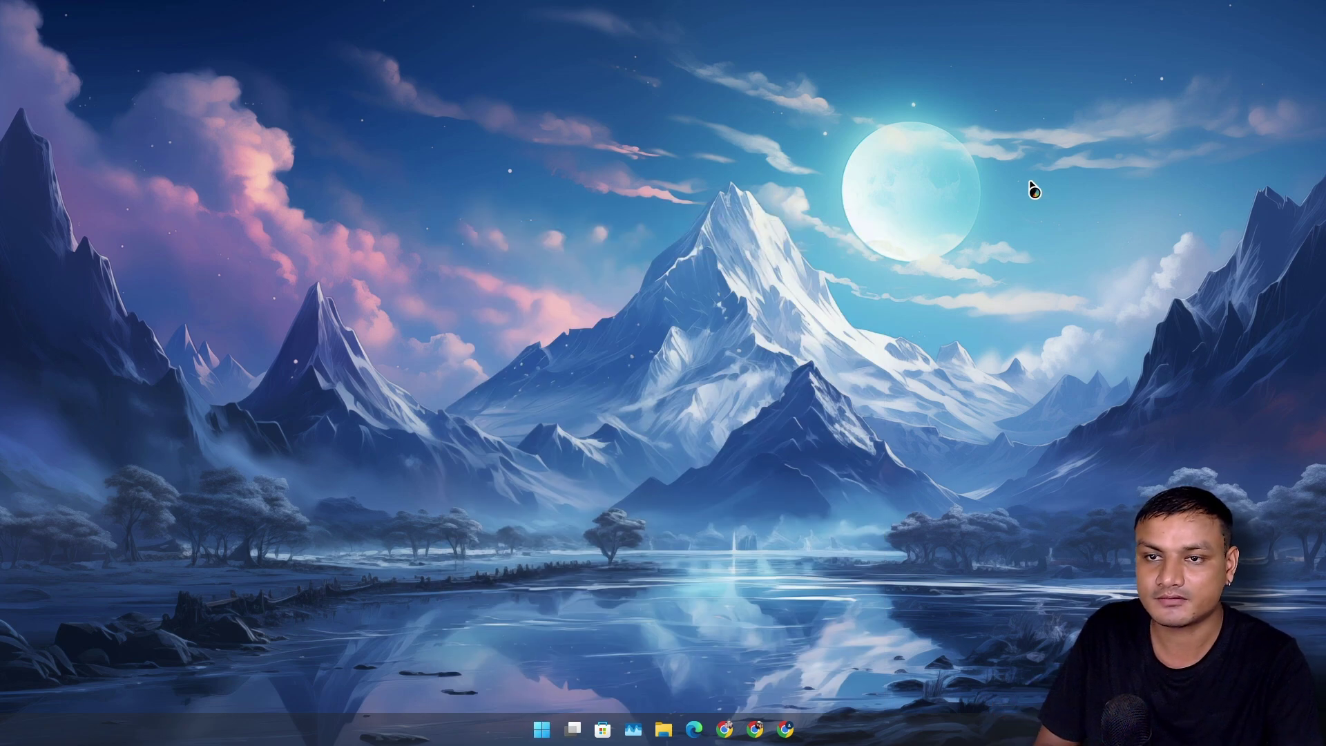